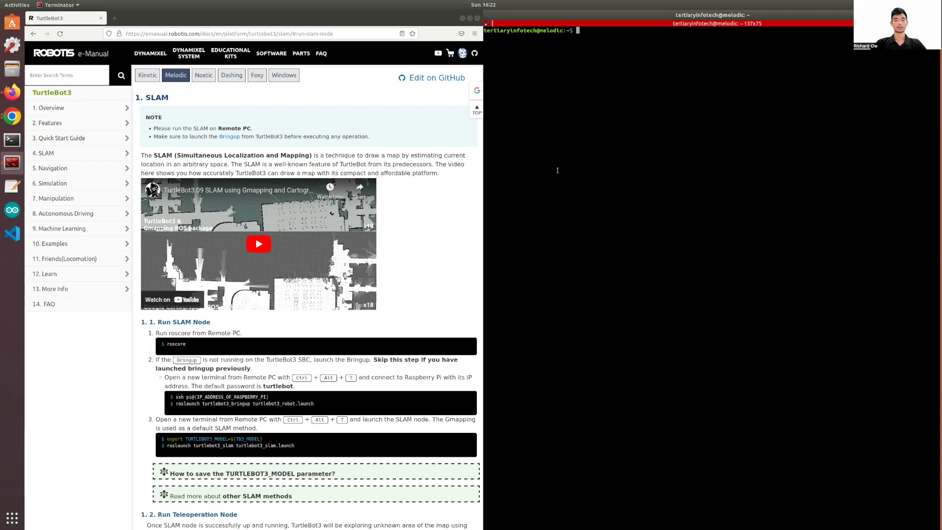
Start roscore and split the terminal into a second pane.
{"action": "type", "text": "roscore"}
{"action": "key", "text": "Return"}
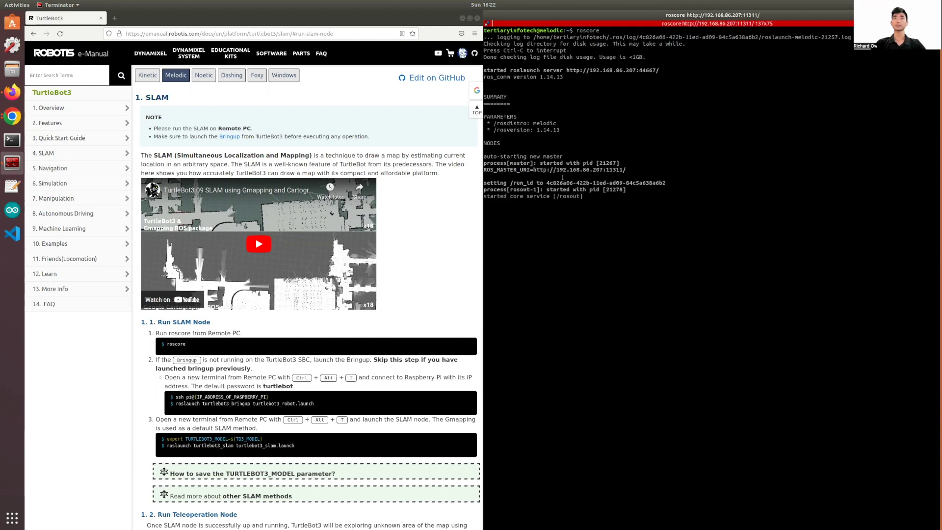
{"action": "right_click", "coordinate": [577, 227]}
{"action": "left_click", "coordinate": [594, 250]}
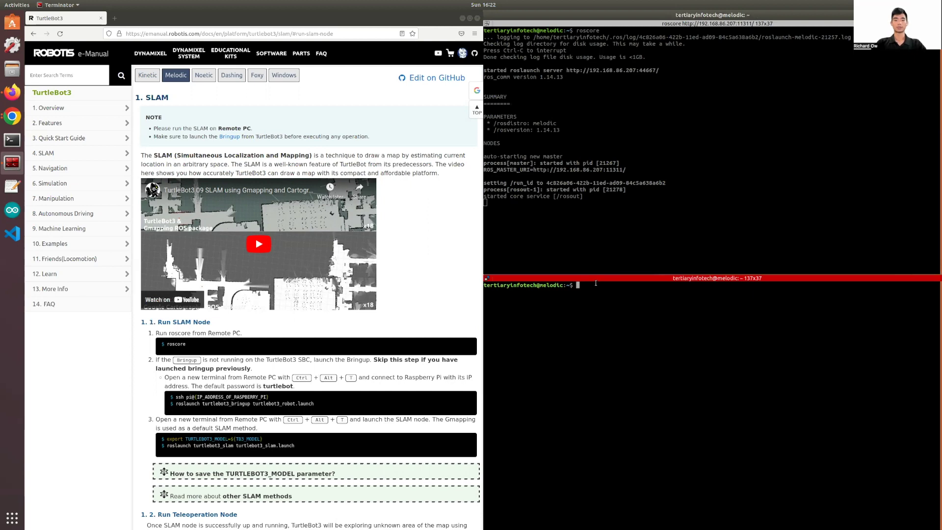
Ping the robot at 192.168.86.216 from the new pane.
{"action": "type", "text": "ping"}
{"action": "type", "text": "192.168.86.1216"}
{"action": "key", "text": "Return"}
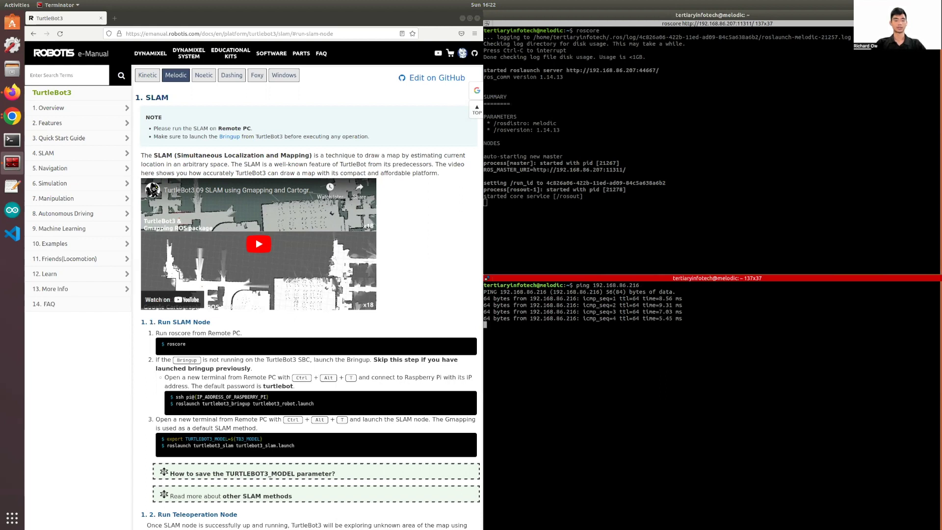
Stop the ping and SSH into the robot as ubuntu, entering the account password.
{"action": "key", "text": "ctrl+c"}
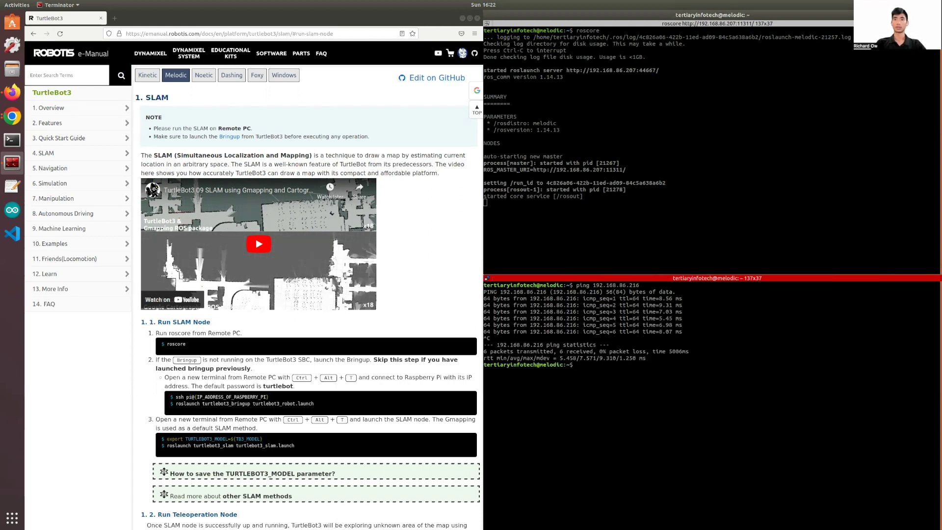
{"action": "key", "text": "Up"}
{"action": "key", "text": "Left"}
{"action": "key", "text": "Left"}
{"action": "key", "text": "Left"}
{"action": "key", "text": "Left"}
{"action": "key", "text": "Left"}
{"action": "key", "text": "Left"}
{"action": "key", "text": "Left"}
{"action": "key", "text": "Left"}
{"action": "key", "text": "Left"}
{"action": "key", "text": "Left"}
{"action": "key", "text": "BackSpace"}
{"action": "key", "text": "BackSpace"}
{"action": "key", "text": "BackSpace"}
{"action": "key", "text": "BackSpace"}
{"action": "key", "text": "BackSpace"}
{"action": "type", "text": "ssh ubuntu"}
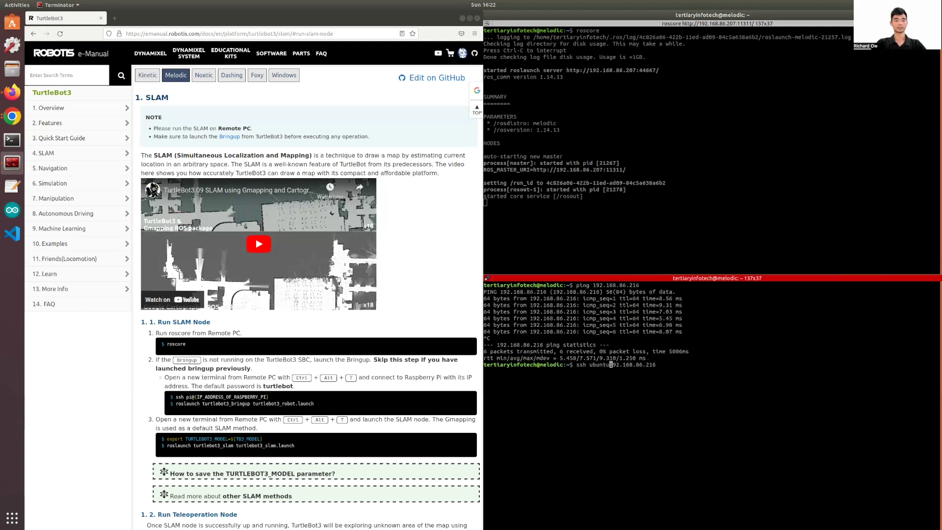
{"action": "type", "text": "@"}
{"action": "key", "text": "Return"}
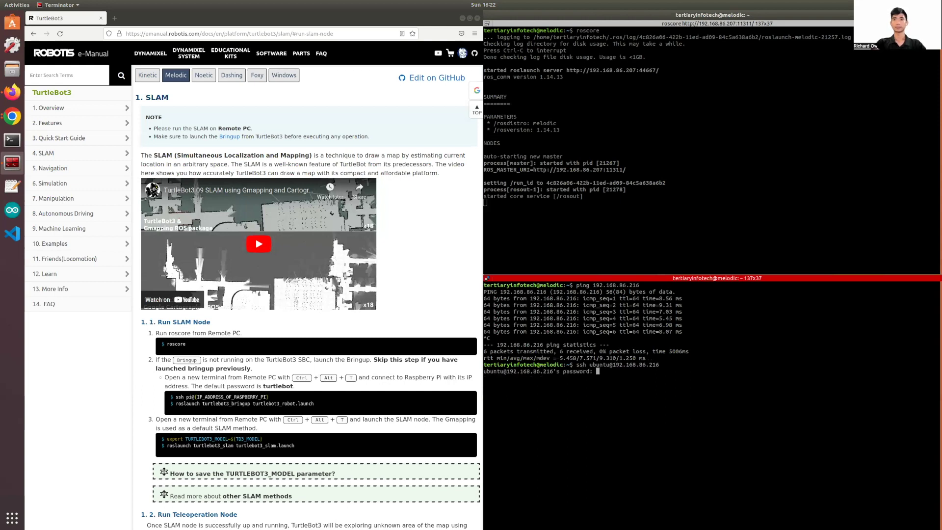
{"action": "key", "text": "Return"}
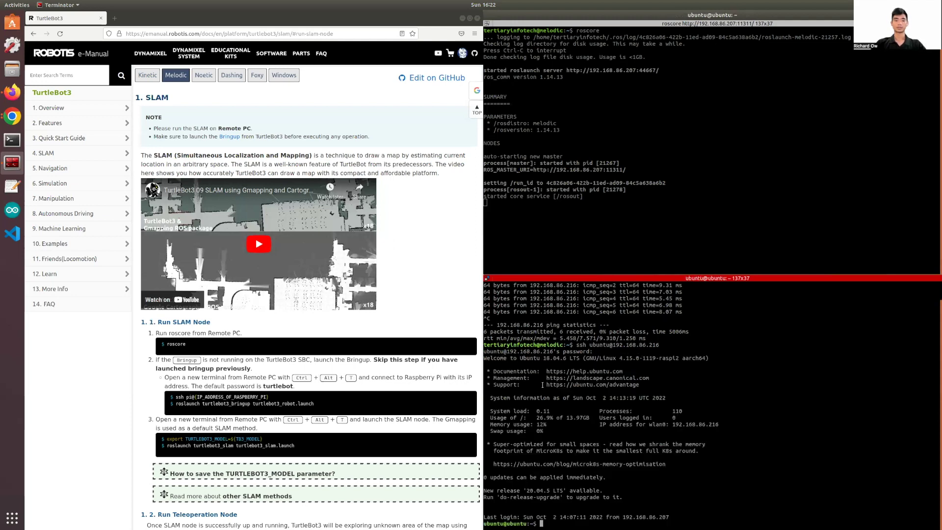
Clear the remote screen and launch the TurtleBot3 bringup command copied from the manual.
{"action": "type", "text": "clear"}
{"action": "key", "text": "Return"}
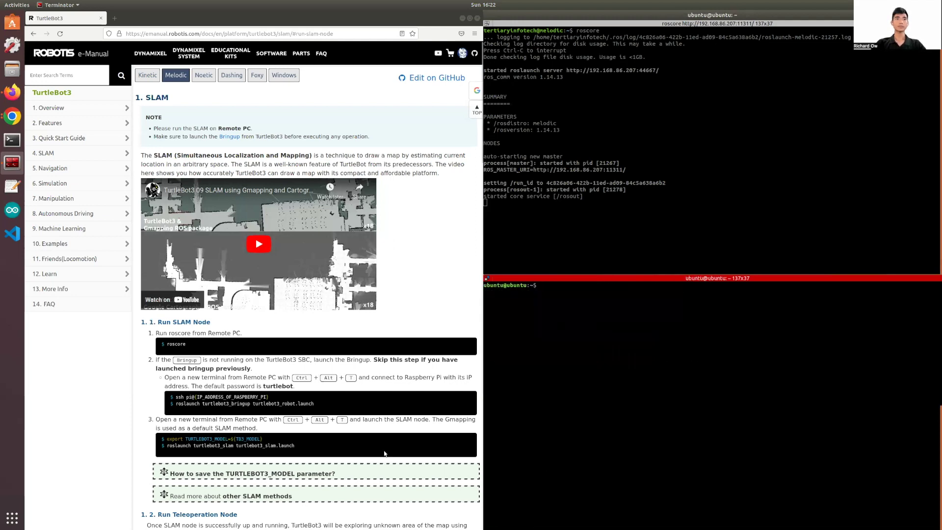
{"action": "left_click_drag", "start_coordinate": [314, 404], "coordinate": [177, 405]}
{"action": "left_click", "coordinate": [576, 369]}
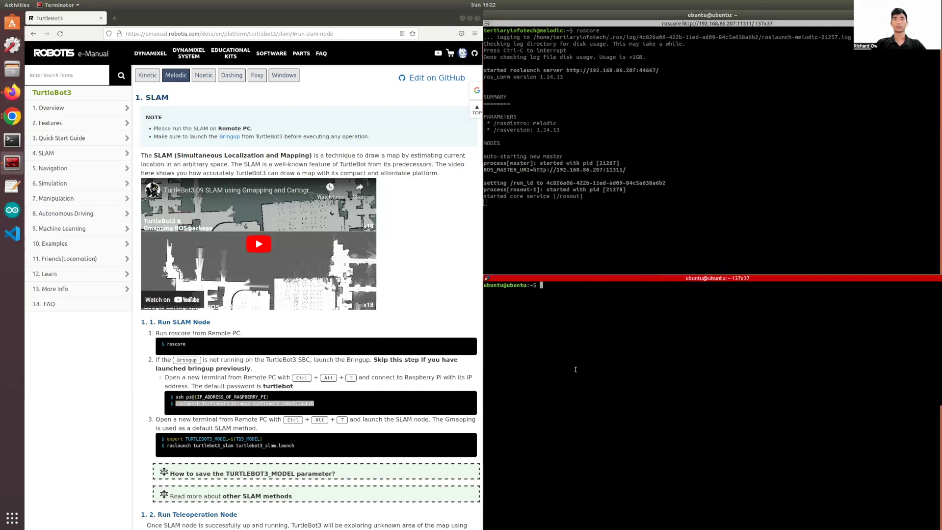
{"action": "key", "text": "ctrl+shift+v"}
{"action": "key", "text": "Return"}
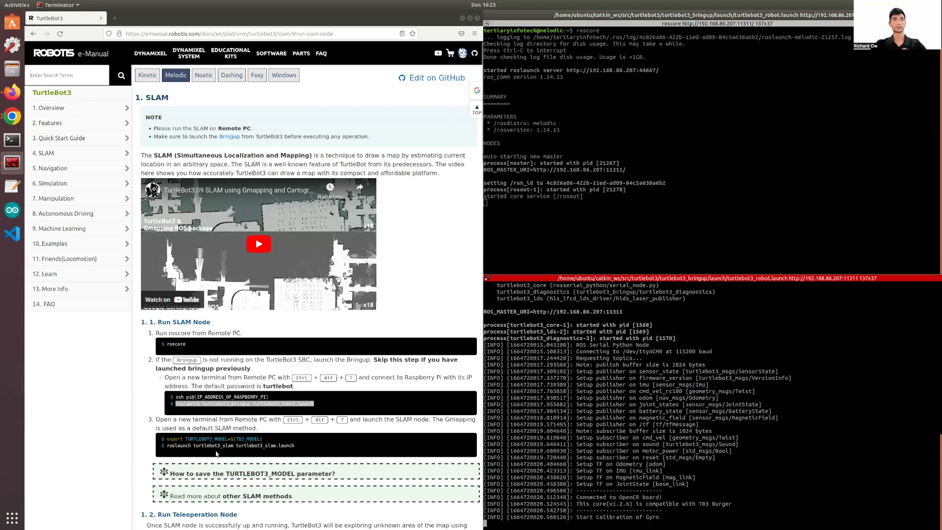
Copy the SLAM launch command from the manual and start splitting the roscore pane.
{"action": "left_click", "coordinate": [168, 446]}
{"action": "left_click_drag", "start_coordinate": [168, 445], "coordinate": [301, 450]}
{"action": "left_click", "coordinate": [617, 519]}
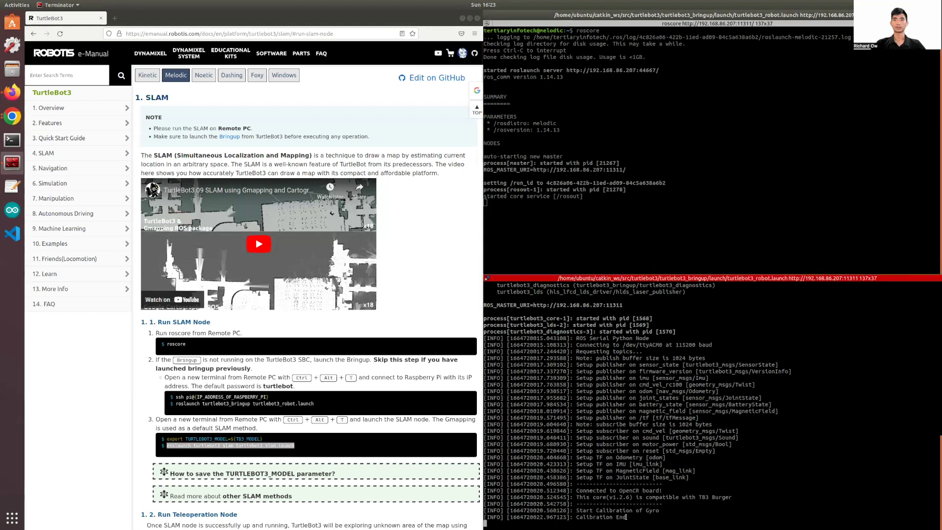
{"action": "left_click_drag", "start_coordinate": [626, 517], "coordinate": [579, 518]}
{"action": "left_click", "coordinate": [591, 165]}
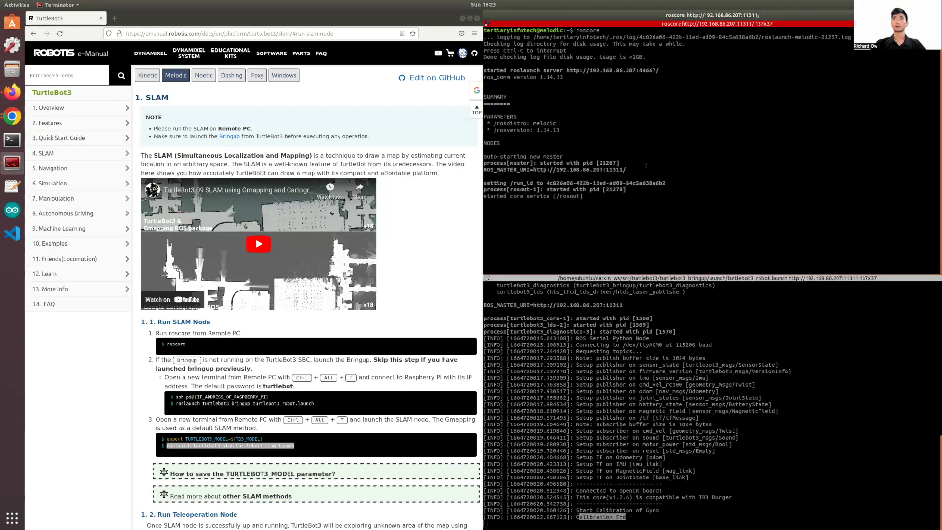
{"action": "right_click", "coordinate": [697, 168]}
In a new pane, export TURTLEBOT3_MODEL=burger and launch turtlebot3_slam to bring up RViz.
{"action": "left_click", "coordinate": [721, 195]}
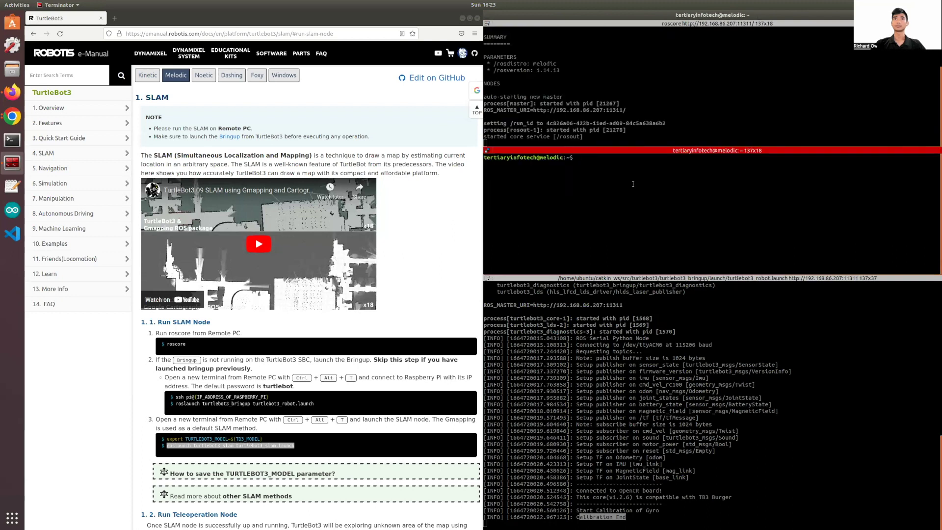
{"action": "type", "text": "export TURTLEBOT"}
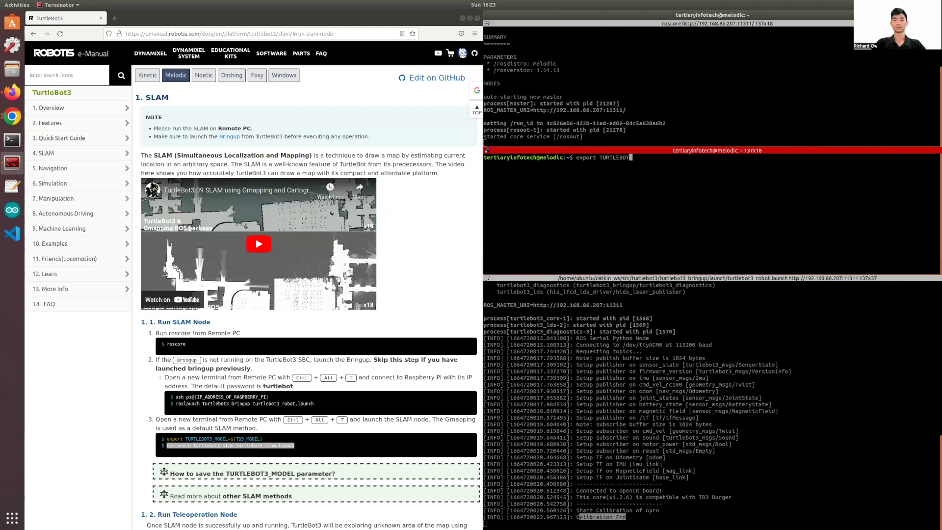
{"action": "type", "text": "3_MODEL=burger"}
{"action": "key", "text": "Return"}
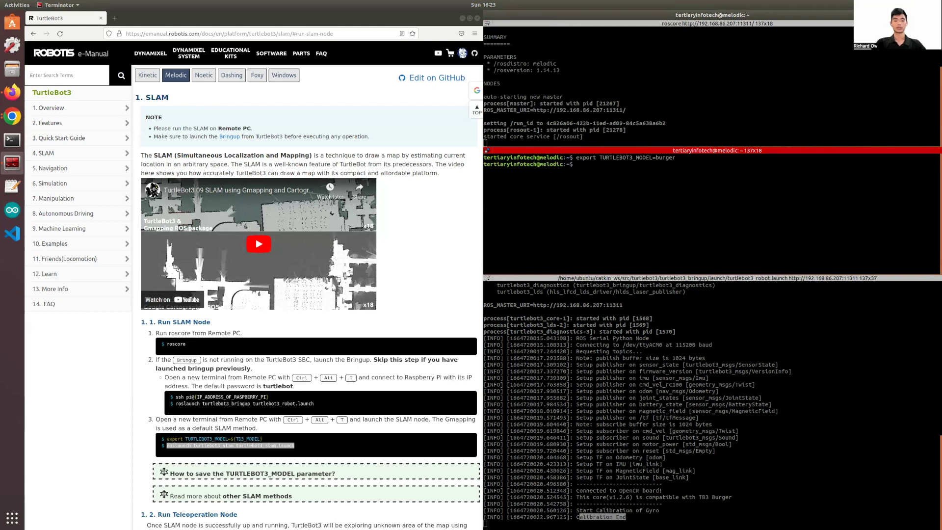
{"action": "key", "text": "ctrl+shift+v"}
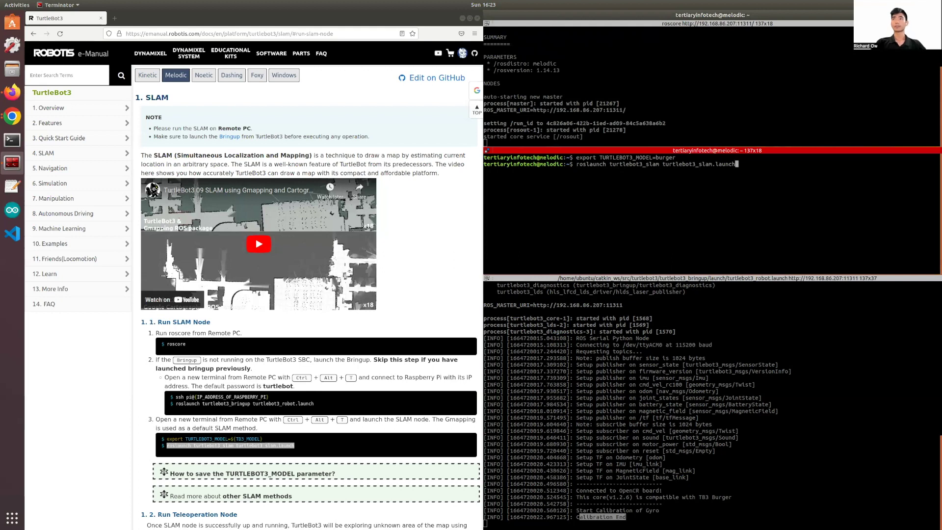
{"action": "key", "text": "Return"}
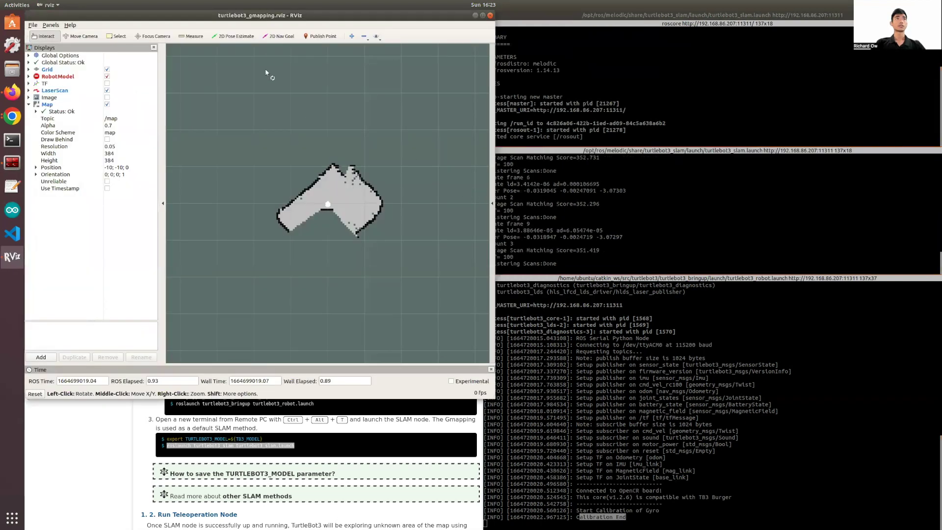
Snap RViz to the left half and set the Global Options Fixed Frame to odom.
{"action": "key", "text": "super+Left"}
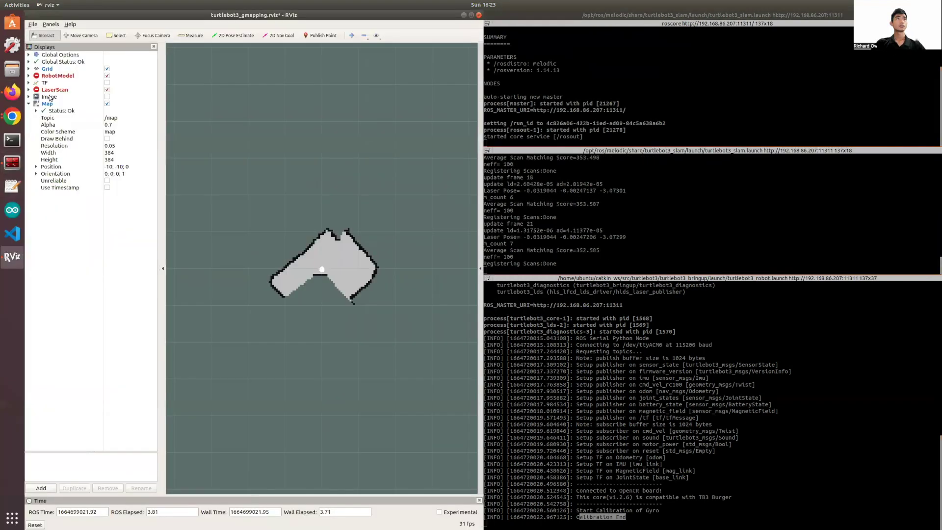
{"action": "left_click", "coordinate": [28, 54]}
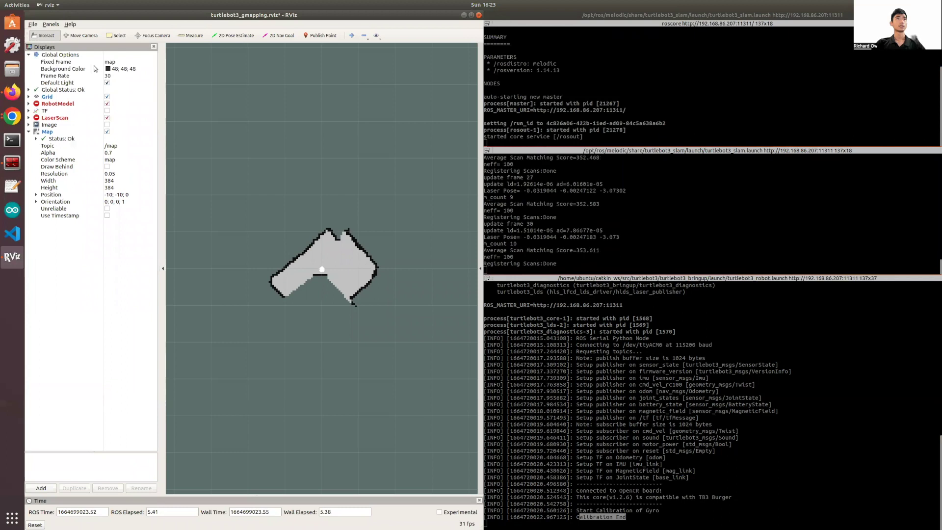
{"action": "left_click", "coordinate": [142, 62]}
{"action": "left_click", "coordinate": [153, 62]}
{"action": "left_click", "coordinate": [113, 107]}
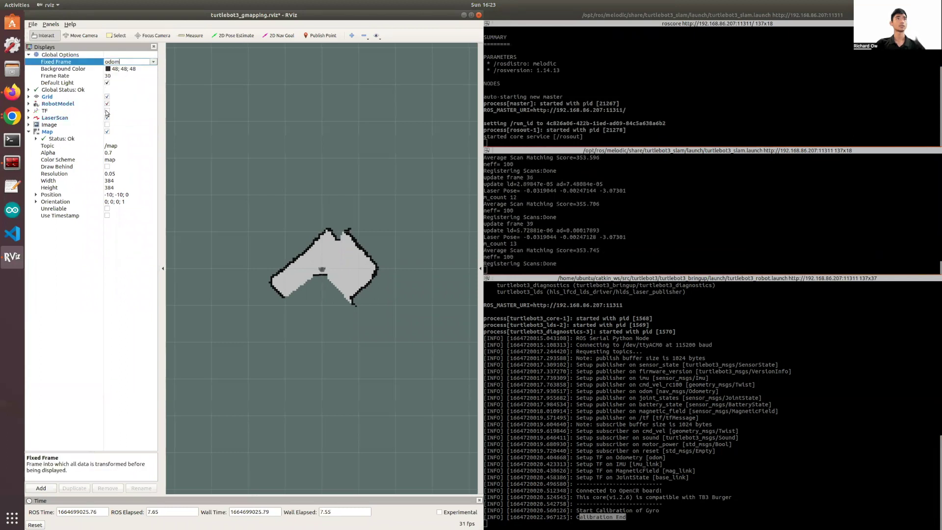
{"action": "left_click", "coordinate": [29, 55]}
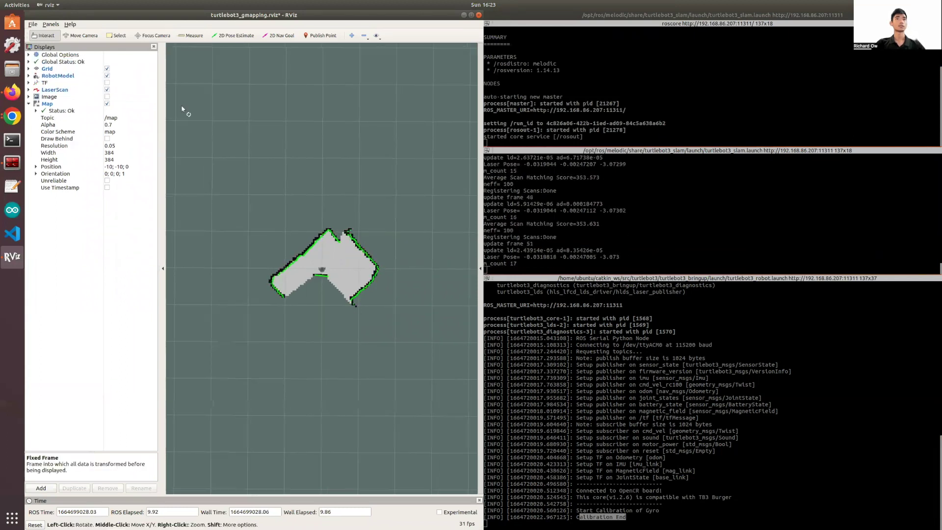
{"action": "left_click_drag", "start_coordinate": [264, 229], "coordinate": [252, 305]}
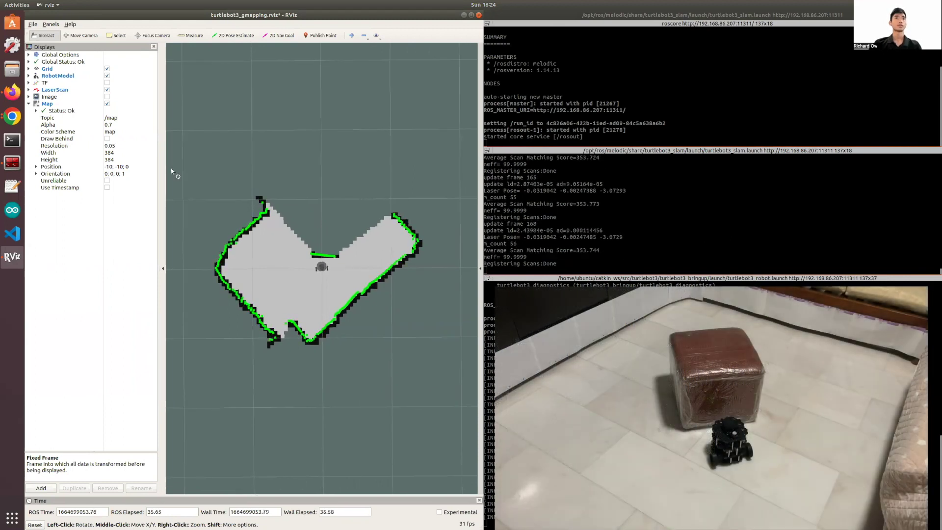
Split a new pane and run export TURTLEBOT3_MODEL=burger copied from the manual.
{"action": "left_click", "coordinate": [462, 15]}
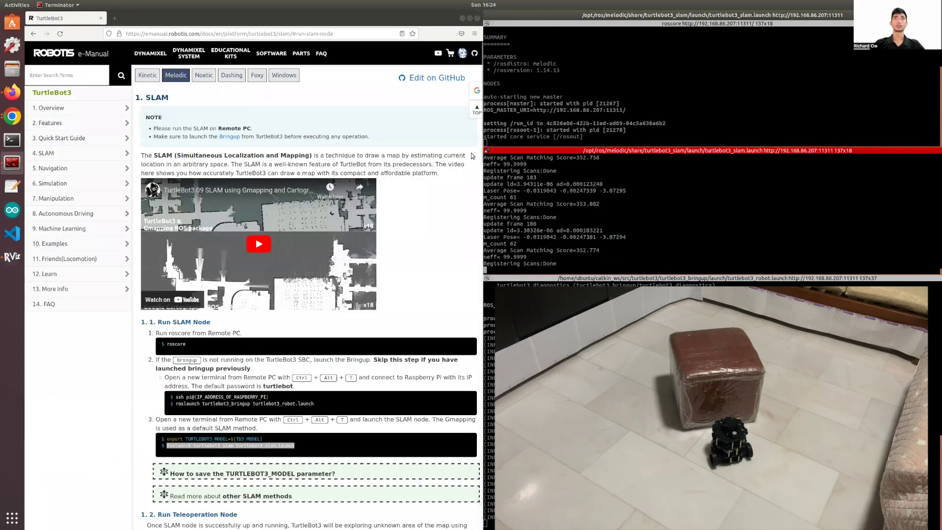
{"action": "left_click", "coordinate": [472, 210]}
{"action": "scroll", "coordinate": [472, 212], "scroll_direction": "down", "scroll_amount": 5}
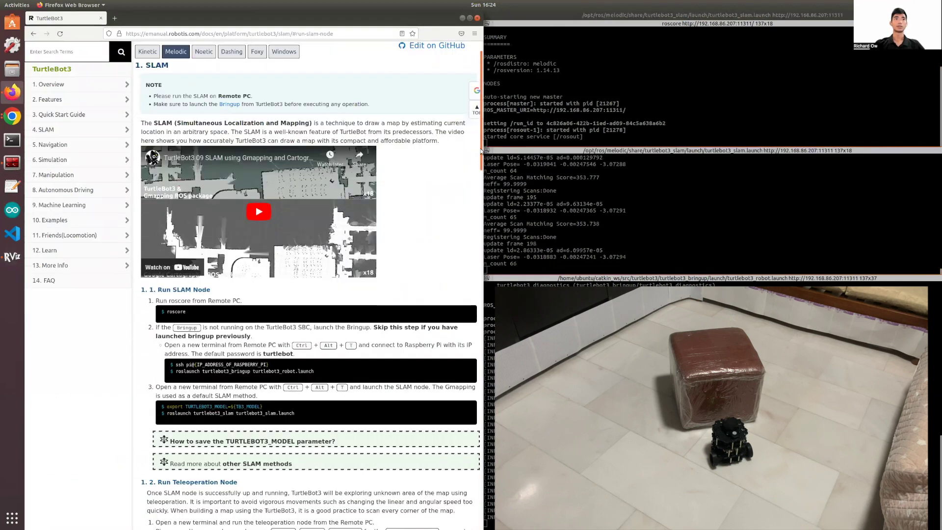
{"action": "scroll", "coordinate": [472, 211], "scroll_direction": "down", "scroll_amount": 1}
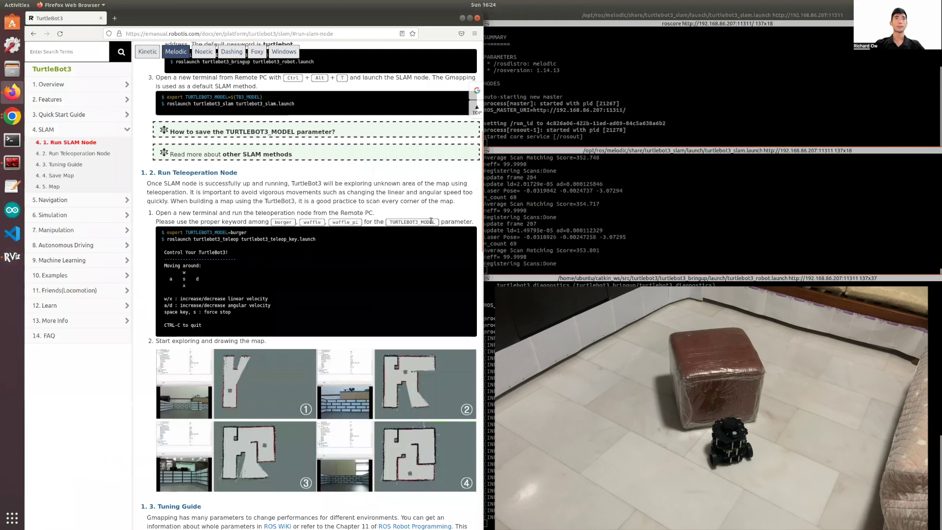
{"action": "left_click_drag", "start_coordinate": [249, 234], "coordinate": [168, 233]}
{"action": "right_click", "coordinate": [676, 215]}
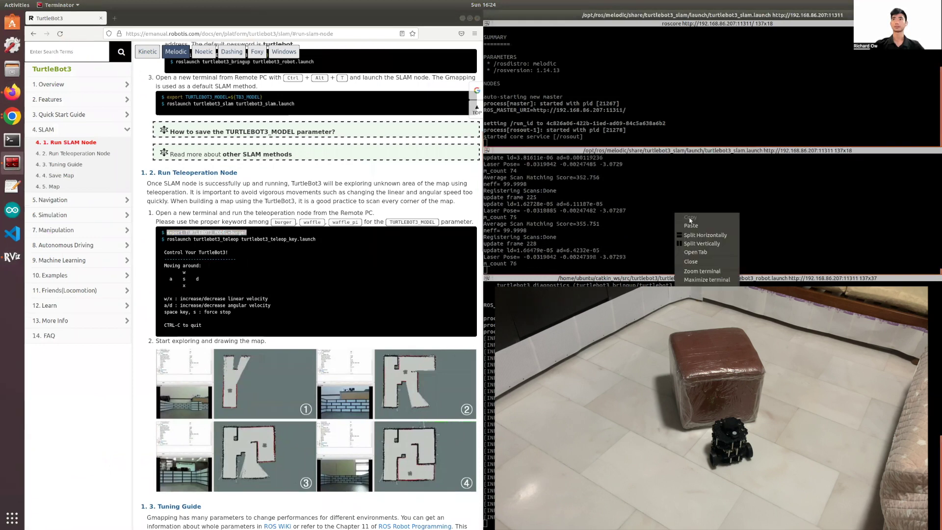
{"action": "left_click", "coordinate": [700, 242]}
{"action": "middle_click", "coordinate": [723, 225]}
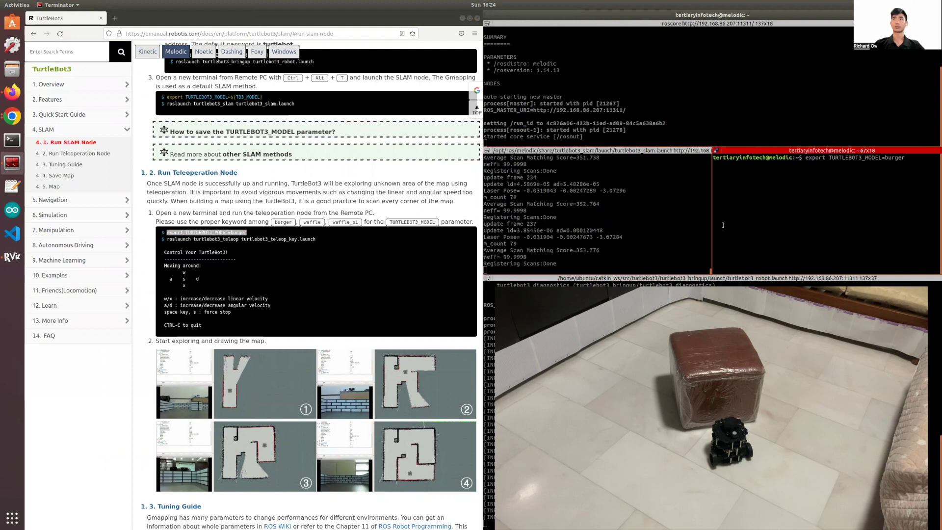
{"action": "key", "text": "Return"}
Copy the turtlebot3_teleop launch command from the manual and run it in that pane.
{"action": "left_click", "coordinate": [291, 238]}
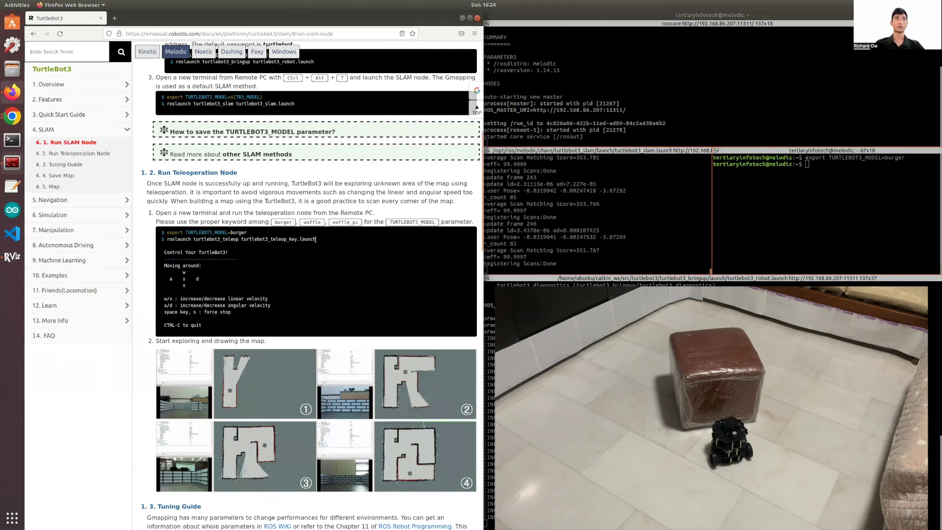
{"action": "triple_click", "coordinate": [178, 240]}
{"action": "key", "text": "ctrl+c"}
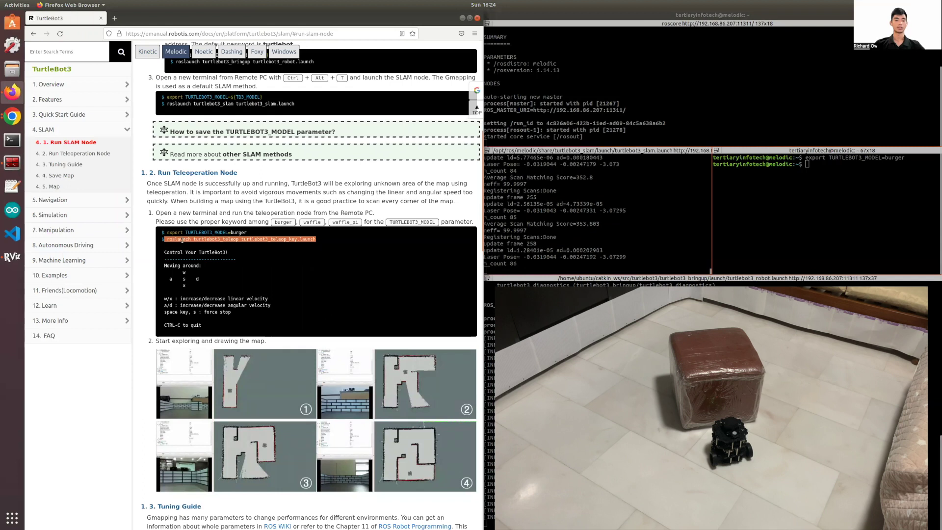
{"action": "left_click", "coordinate": [799, 222]}
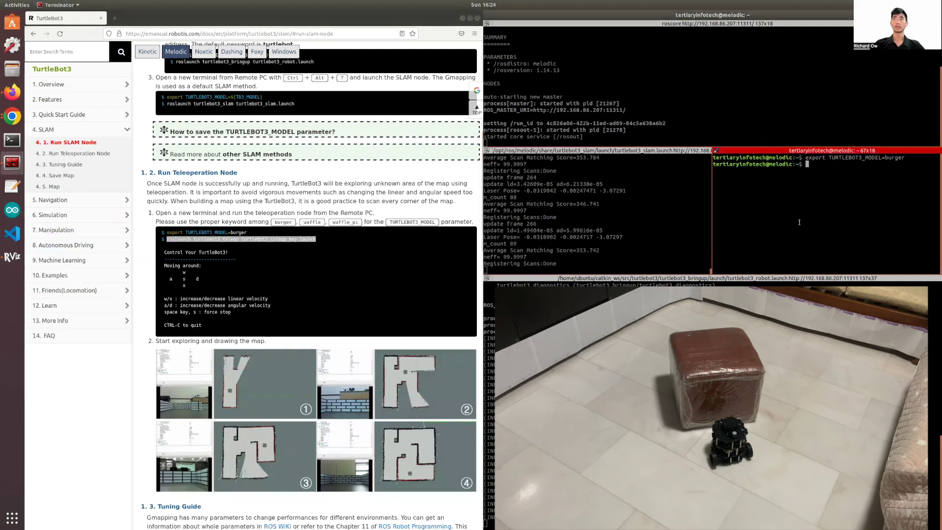
{"action": "key", "text": "ctrl+shift+v"}
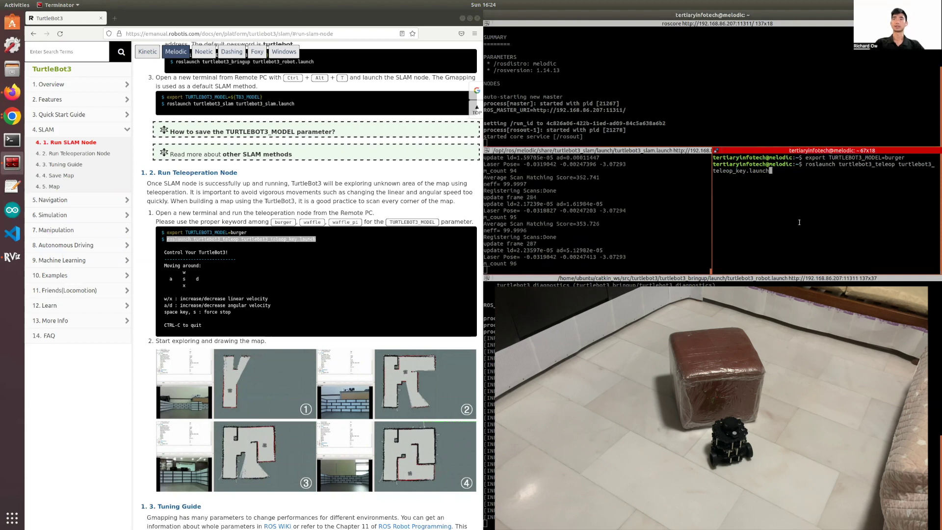
{"action": "key", "text": "Return"}
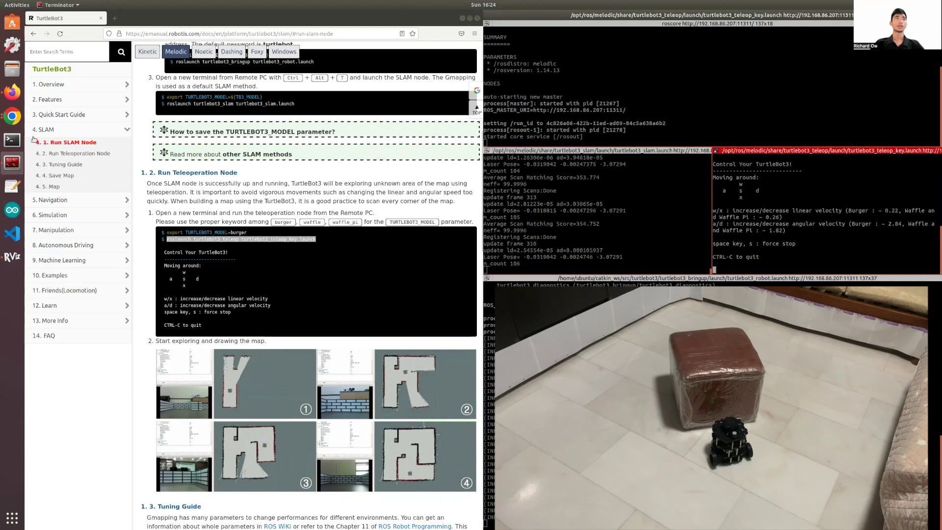
Drive the robot forward with w, steering with d and a, while RViz maps the room.
{"action": "left_click", "coordinate": [12, 256]}
{"action": "left_click", "coordinate": [64, 240]}
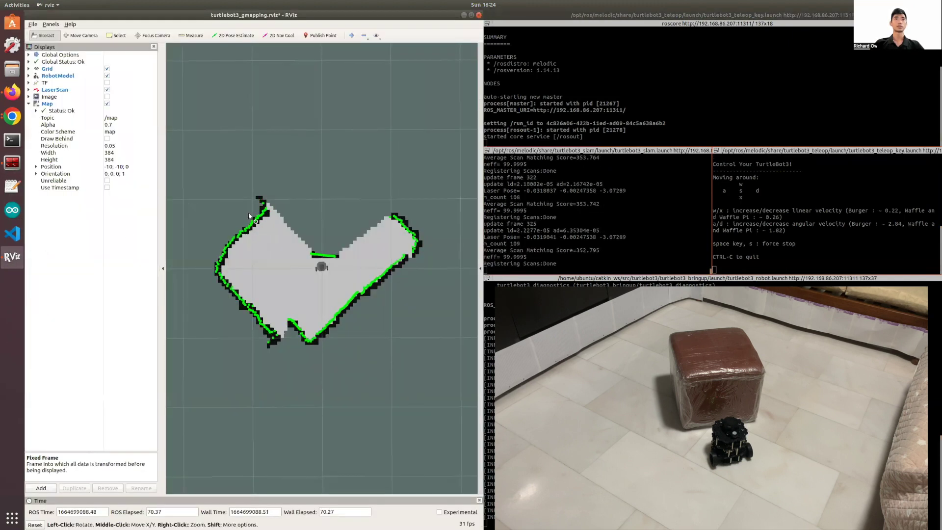
{"action": "left_click", "coordinate": [742, 266]}
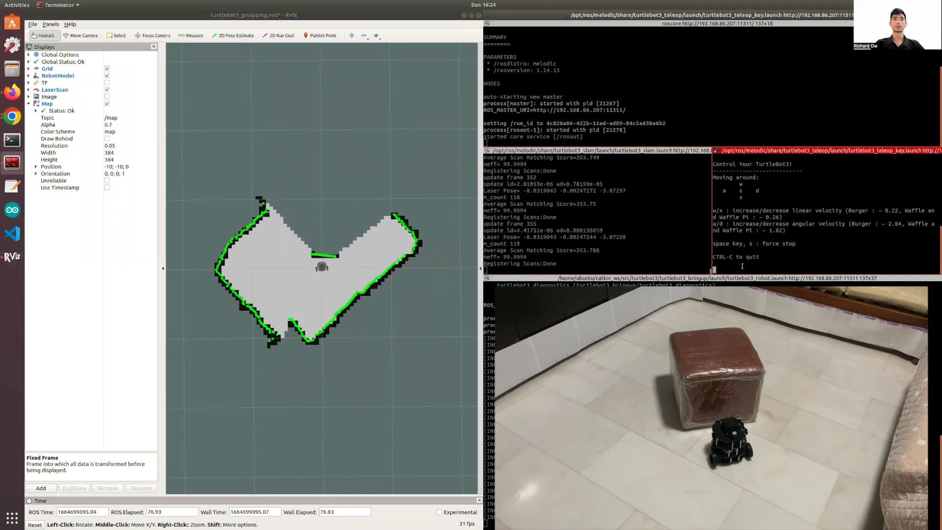
{"action": "key", "text": "w"}
{"action": "key", "text": "w"}
{"action": "key", "text": "w"}
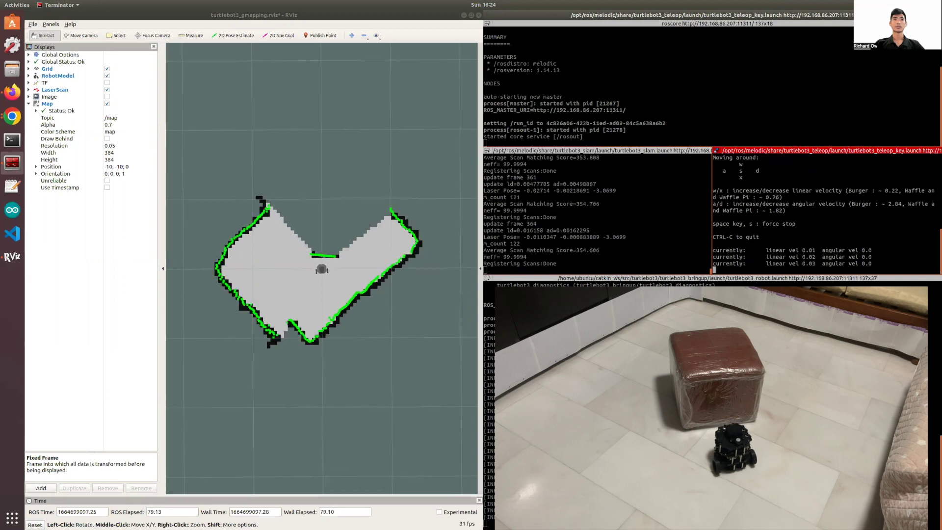
{"action": "key", "text": "w"}
{"action": "key", "text": "w"}
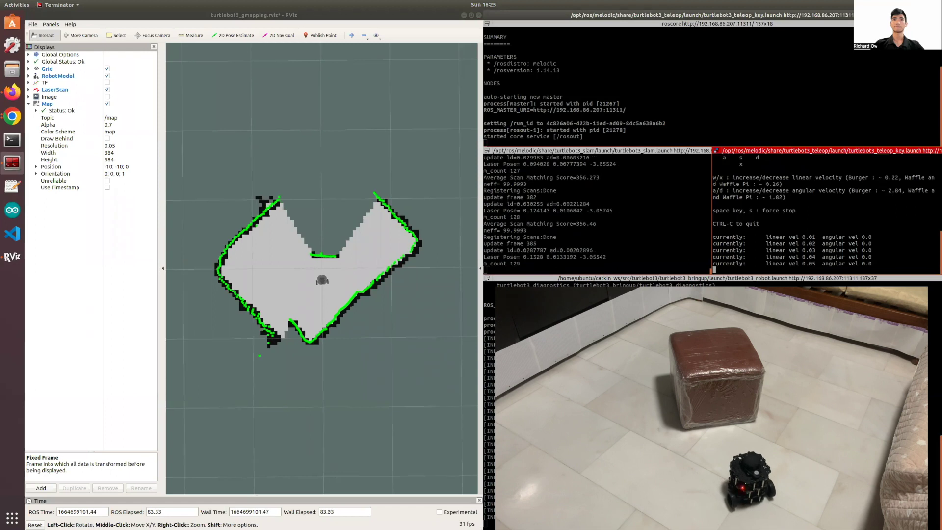
{"action": "key", "text": "d"}
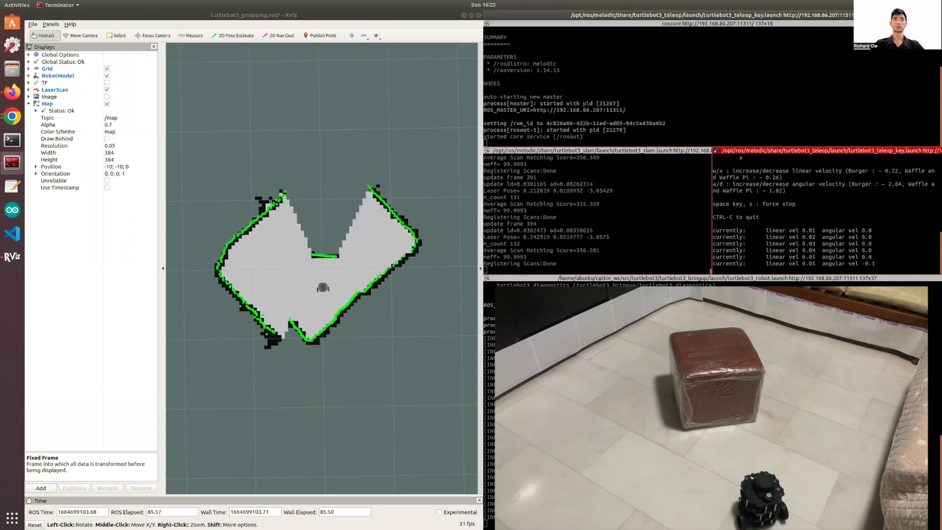
{"action": "key", "text": "d"}
{"action": "key", "text": "d"}
{"action": "key", "text": "a"}
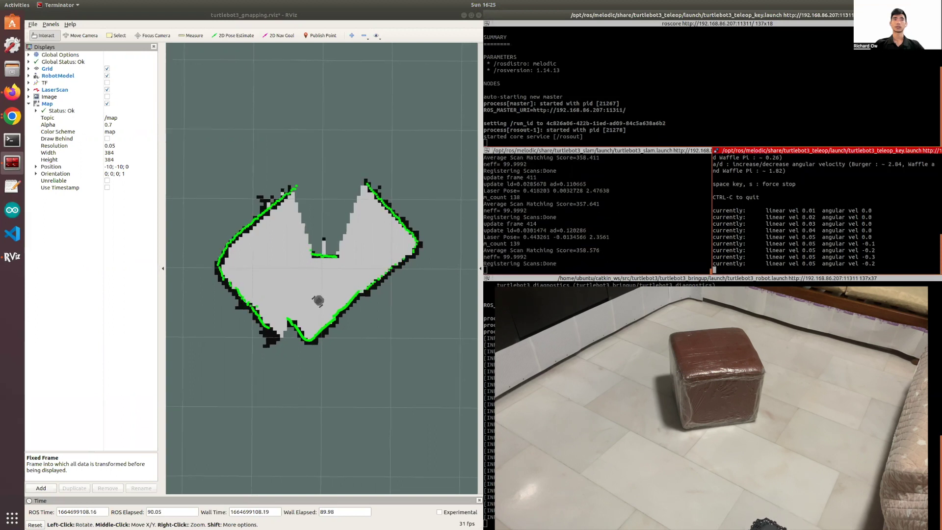
{"action": "key", "text": "a"}
{"action": "key", "text": "d"}
{"action": "key", "text": "d"}
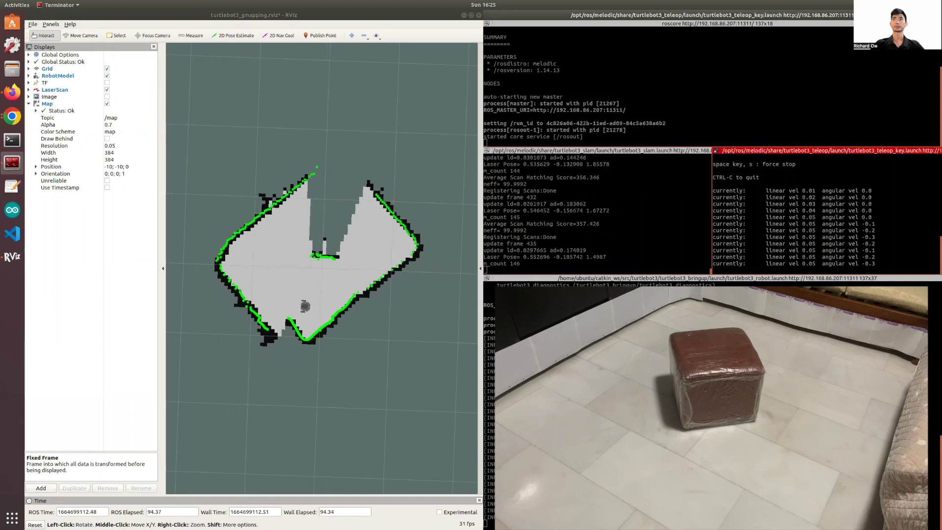
Steer the robot around the box to complete the map, then stop it with s.
{"action": "key", "text": "a"}
{"action": "key", "text": "a"}
{"action": "key", "text": "a"}
{"action": "key", "text": "a"}
{"action": "key", "text": "a"}
{"action": "key", "text": "a"}
{"action": "key", "text": "a"}
{"action": "key", "text": "a"}
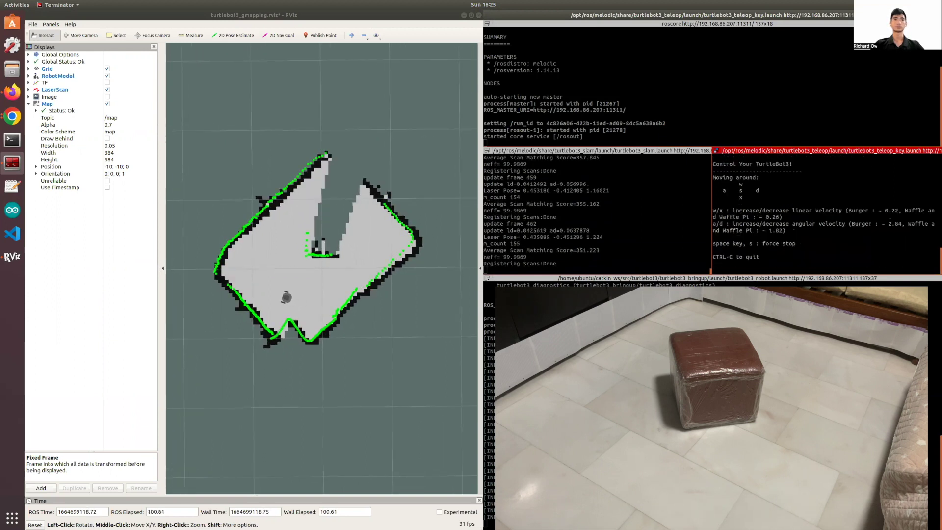
{"action": "key", "text": "d"}
{"action": "key", "text": "d"}
{"action": "key", "text": "d"}
{"action": "key", "text": "a"}
{"action": "key", "text": "a"}
{"action": "key", "text": "d"}
{"action": "key", "text": "d"}
{"action": "key", "text": "d"}
{"action": "key", "text": "d"}
{"action": "key", "text": "a"}
{"action": "key", "text": "a"}
{"action": "key", "text": "a"}
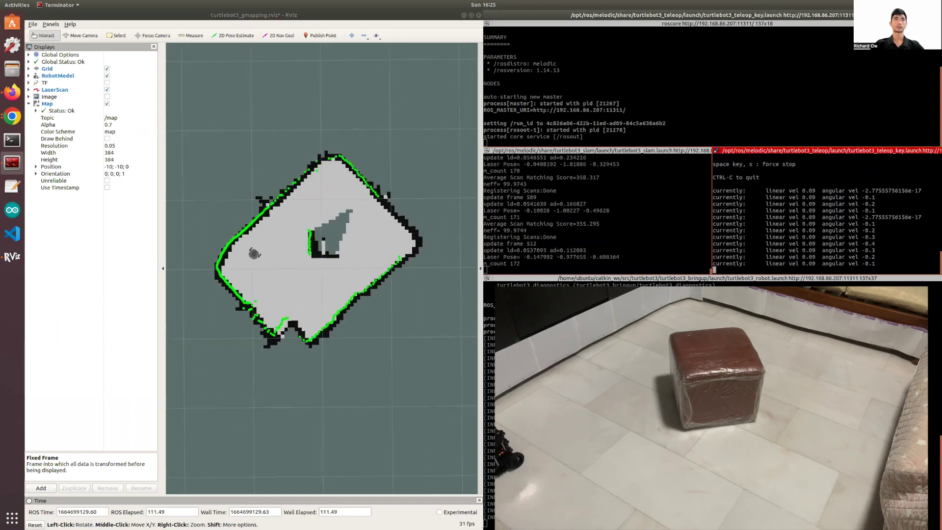
{"action": "key", "text": "a"}
{"action": "key", "text": "a"}
{"action": "key", "text": "d"}
{"action": "key", "text": "d"}
{"action": "key", "text": "d"}
{"action": "key", "text": "a"}
{"action": "key", "text": "a"}
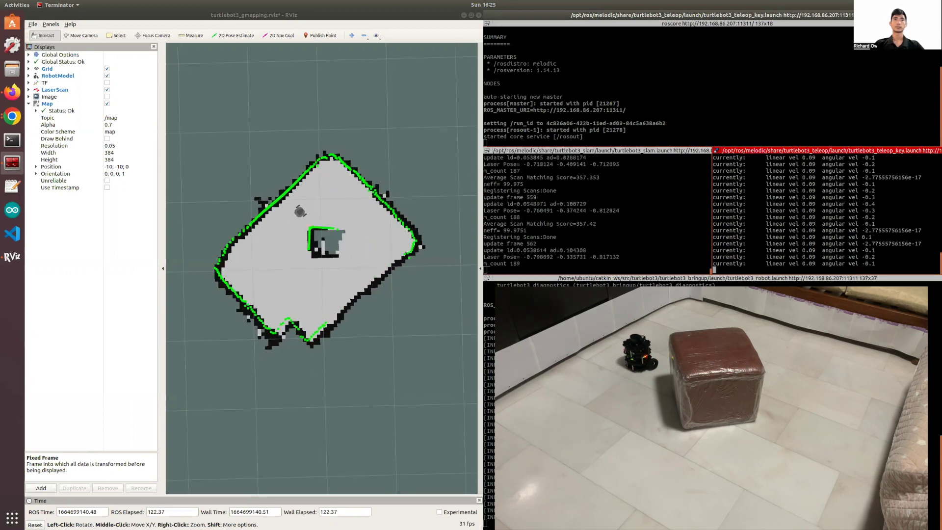
{"action": "key", "text": "d"}
{"action": "key", "text": "d"}
{"action": "key", "text": "d"}
{"action": "key", "text": "a"}
{"action": "key", "text": "a"}
{"action": "key", "text": "a"}
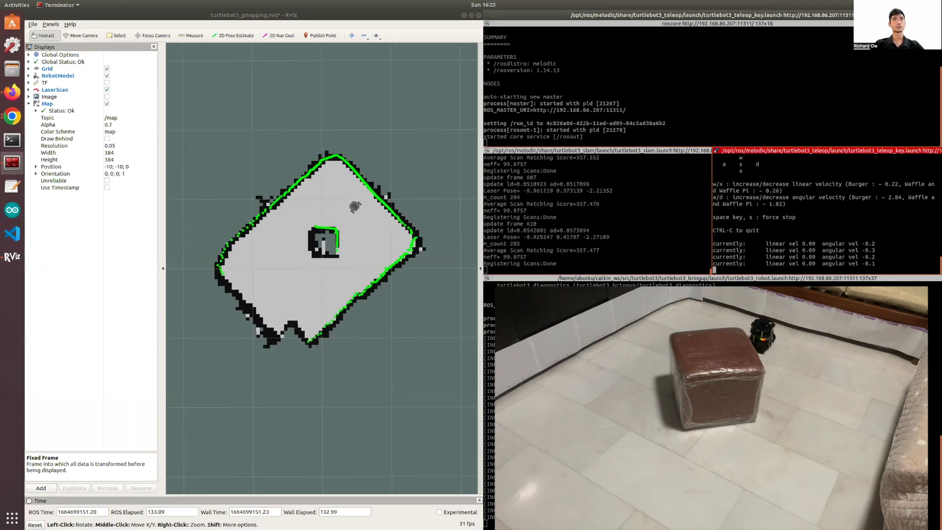
{"action": "key", "text": "d"}
{"action": "key", "text": "d"}
{"action": "key", "text": "d"}
{"action": "key", "text": "d"}
{"action": "key", "text": "d"}
{"action": "key", "text": "a"}
{"action": "key", "text": "a"}
{"action": "key", "text": "a"}
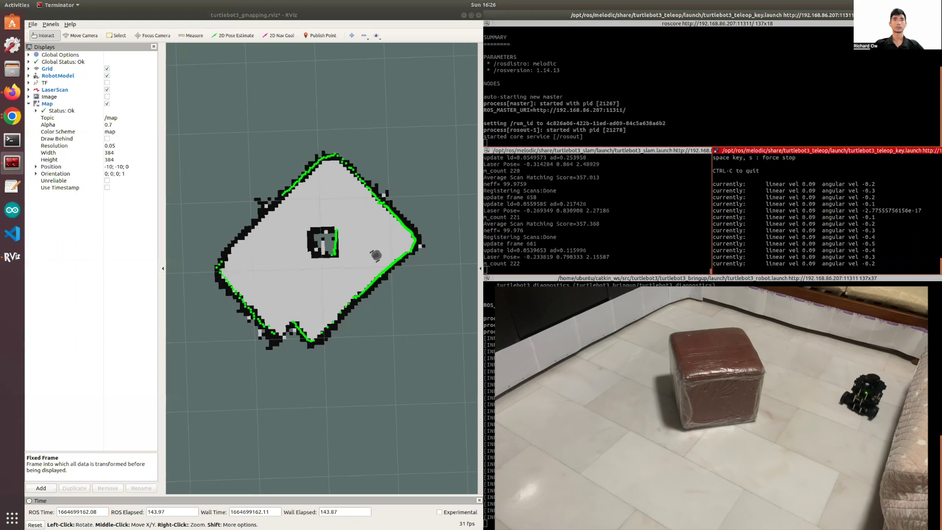
{"action": "key", "text": "a"}
{"action": "key", "text": "a"}
{"action": "key", "text": "a"}
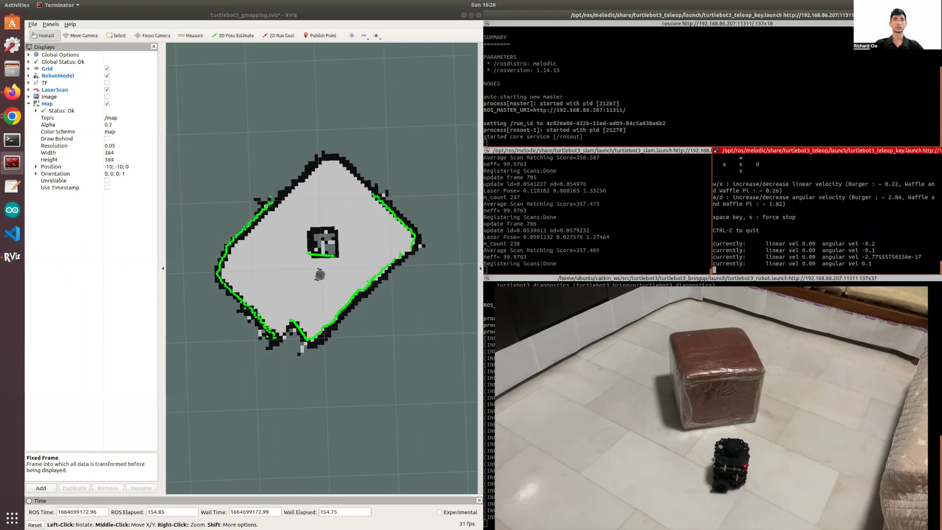
{"action": "key", "text": "d"}
{"action": "key", "text": "d"}
{"action": "key", "text": "d"}
{"action": "key", "text": "s"}
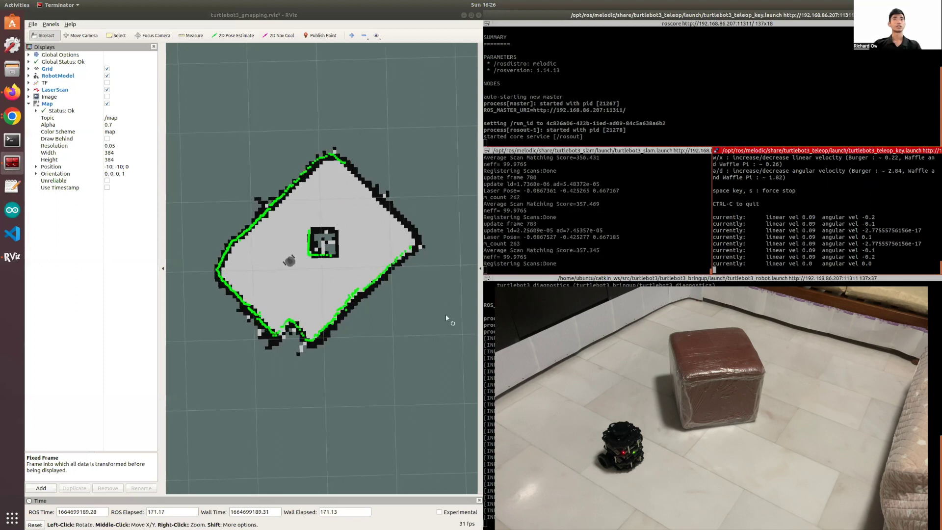
Scroll the manual to the Save Map section and copy the map_saver command.
{"action": "left_click", "coordinate": [12, 93]}
{"action": "left_click", "coordinate": [304, 258]}
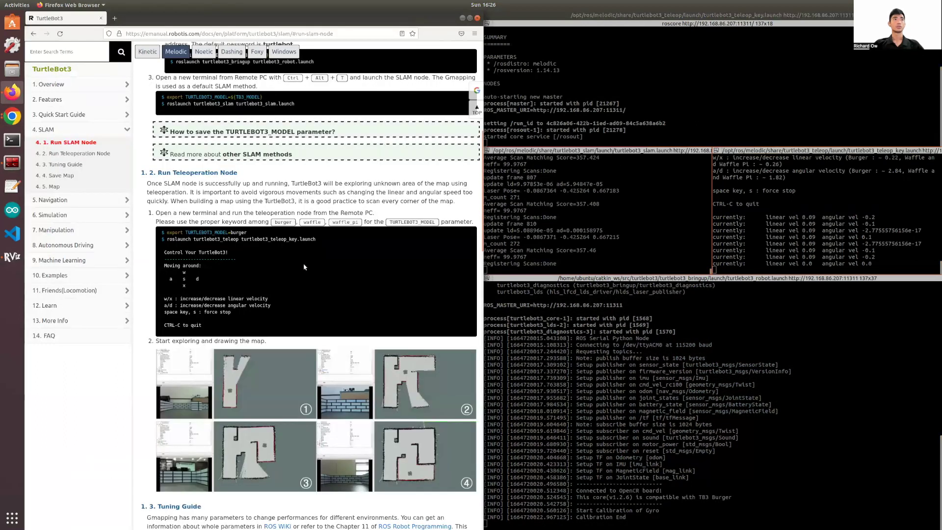
{"action": "left_click", "coordinate": [84, 200]}
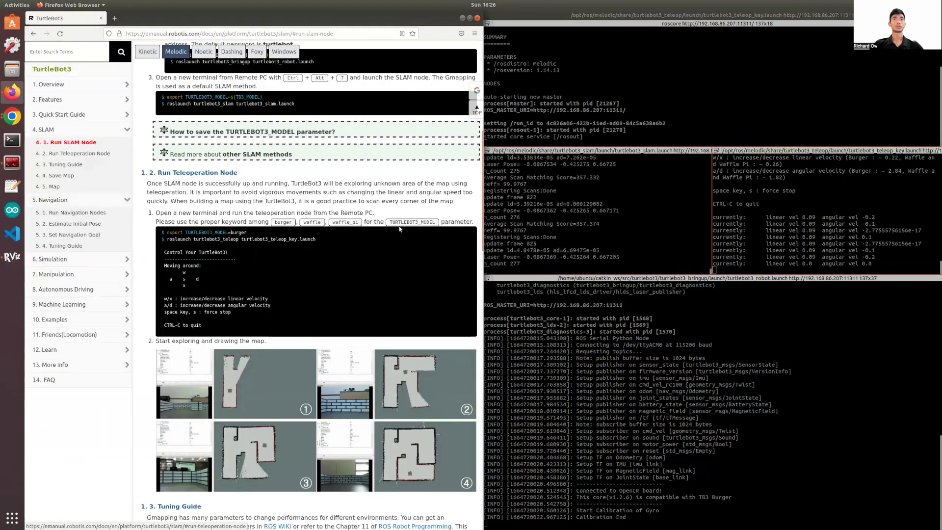
{"action": "left_click_drag", "start_coordinate": [483, 180], "coordinate": [469, 347]}
{"action": "scroll", "coordinate": [469, 345], "scroll_direction": "down", "scroll_amount": 3}
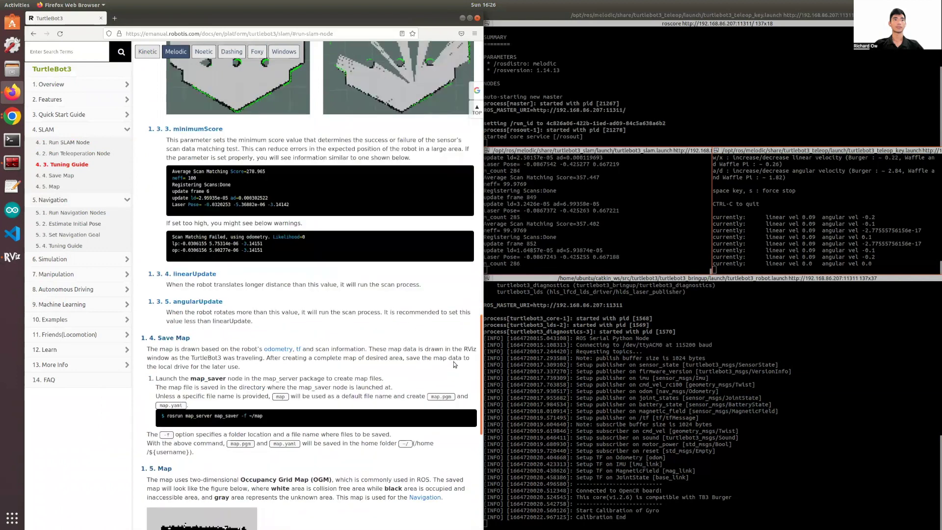
{"action": "left_click_drag", "start_coordinate": [265, 404], "coordinate": [209, 405]}
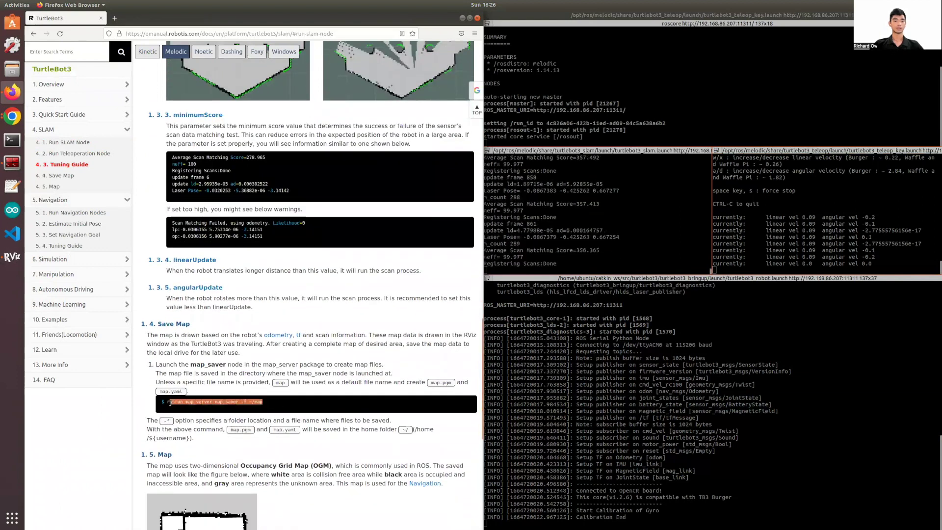
Run rosrun map_server map_saver -f ~/custom_map in a new split pane.
{"action": "right_click", "coordinate": [678, 97]}
{"action": "left_click", "coordinate": [684, 127]}
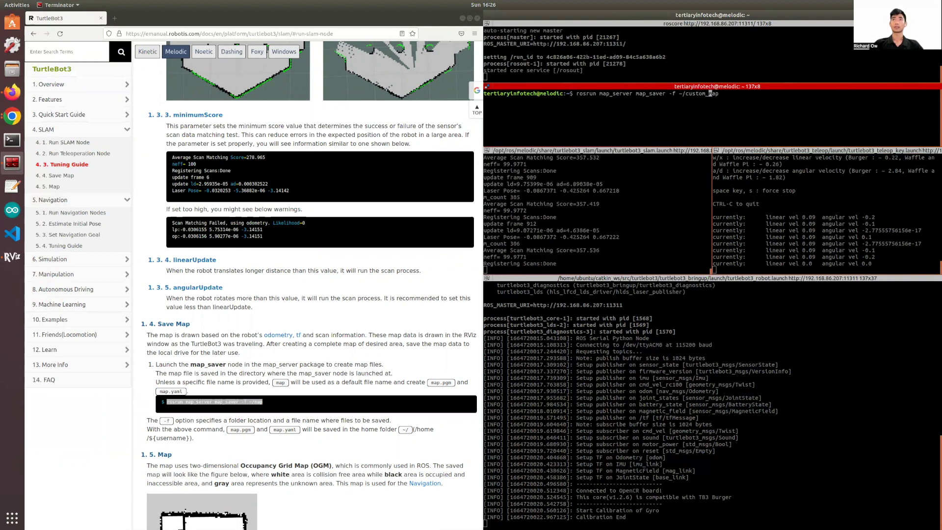
{"action": "key", "text": "Return"}
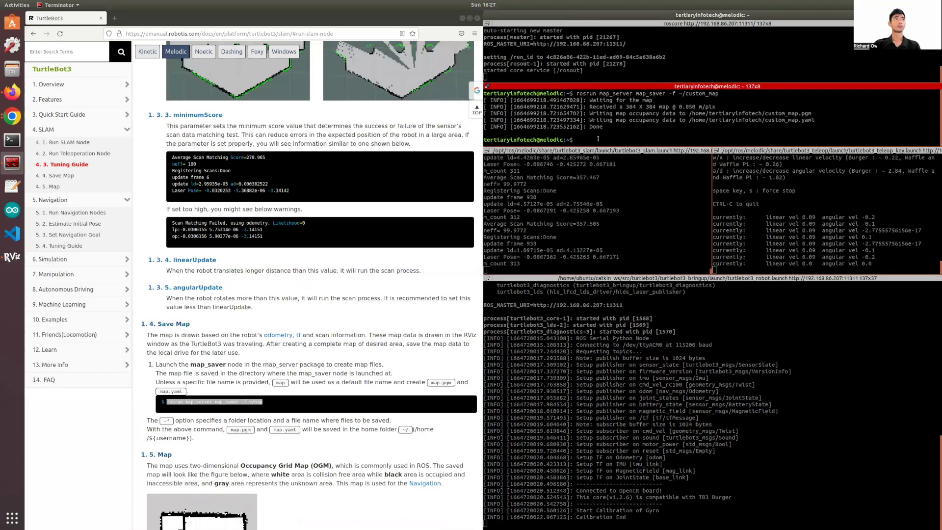
Check the home folder in Files for custom_map.pgm and custom_map.yaml, then deselect them.
{"action": "left_click", "coordinate": [12, 69]}
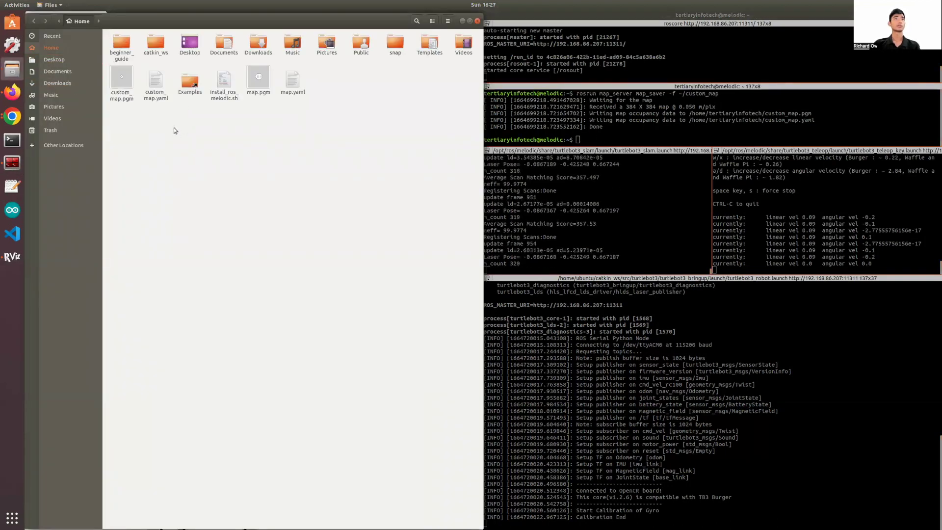
{"action": "left_click", "coordinate": [156, 81]}
{"action": "left_click_drag", "start_coordinate": [120, 132], "coordinate": [111, 68]}
{"action": "left_click", "coordinate": [201, 156]}
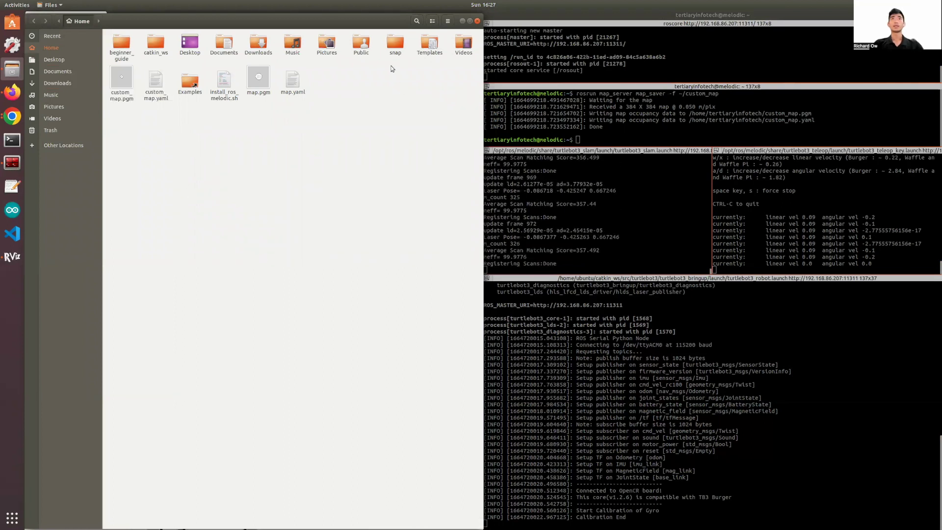
Show Run Navigation Nodes in the manual, then stop teleop and SLAM and exit their pane.
{"action": "left_click", "coordinate": [462, 21]}
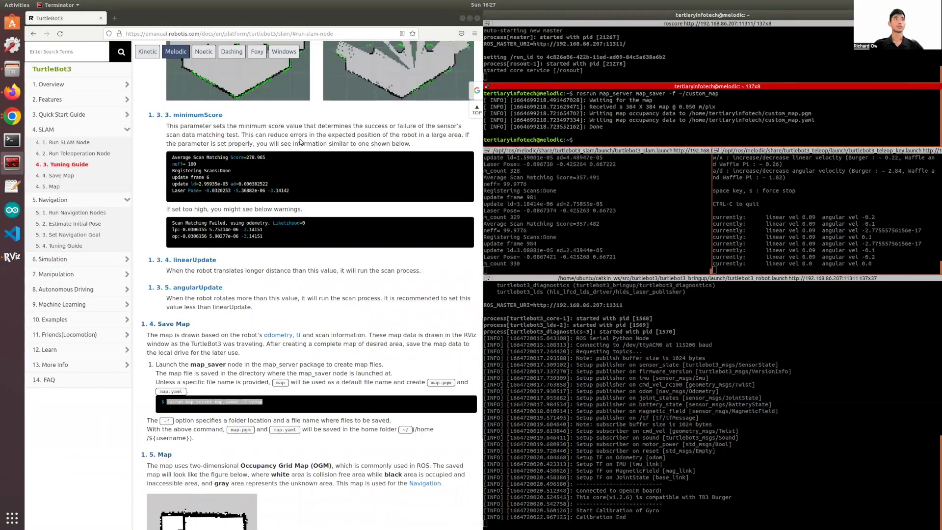
{"action": "left_click", "coordinate": [69, 213]}
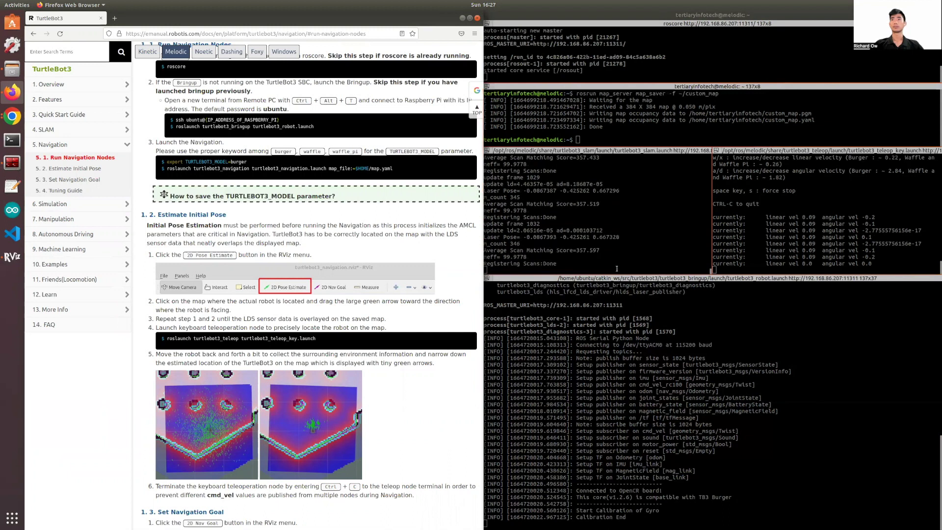
{"action": "left_click", "coordinate": [686, 268]}
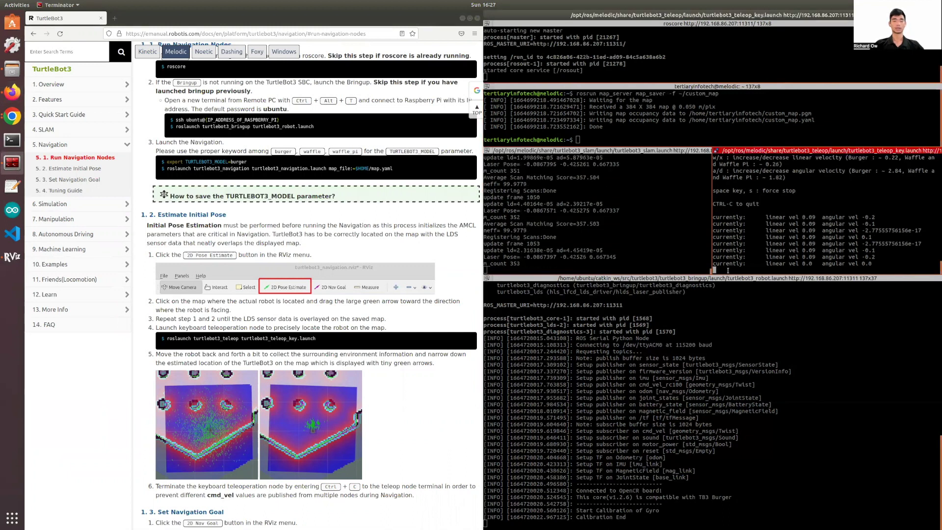
{"action": "key", "text": "ctrl+c"}
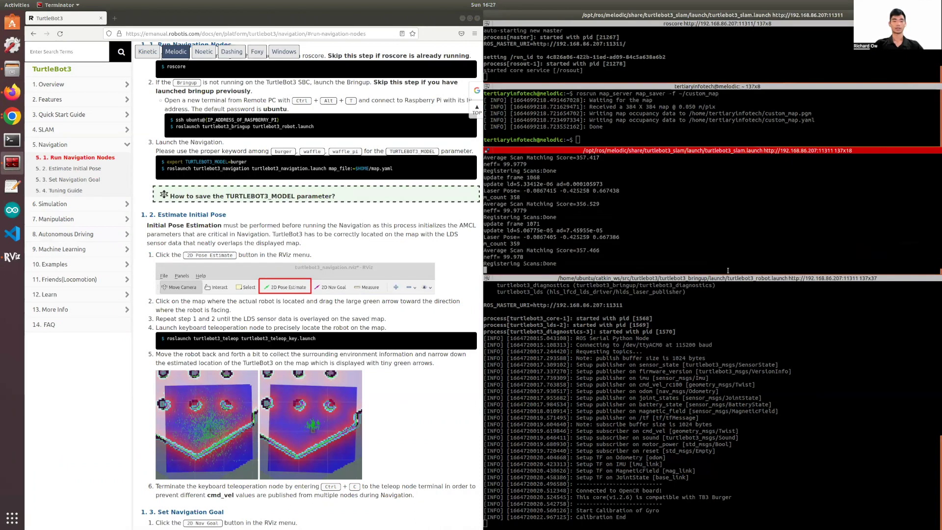
{"action": "key", "text": "ctrl+c"}
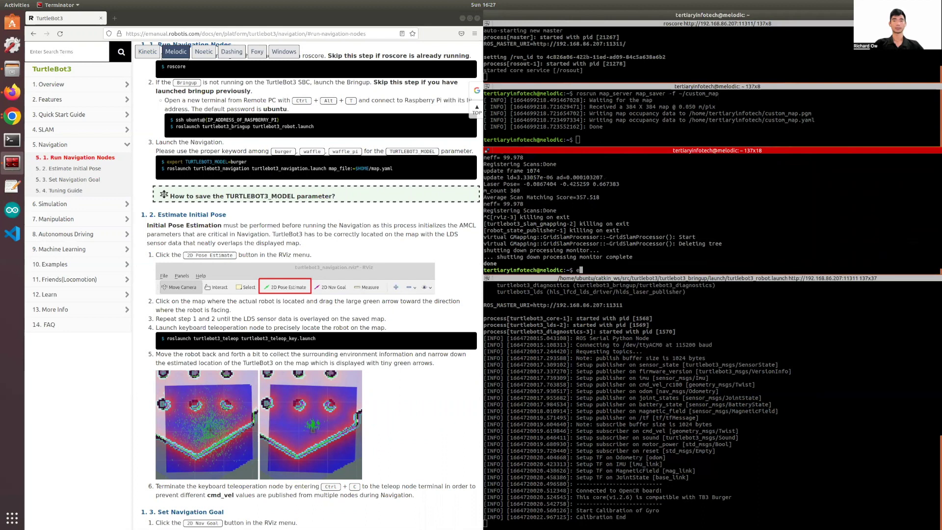
{"action": "type", "text": "exit"}
{"action": "key", "text": "Return"}
{"action": "left_click", "coordinate": [670, 217]}
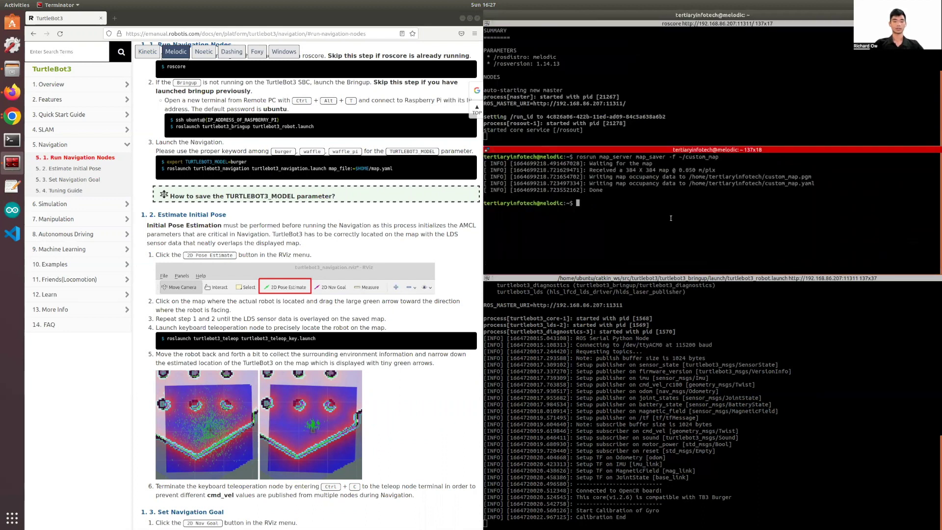
Clear the middle pane and paste the turtlebot3_navigation launch command copied from the manual.
{"action": "type", "text": "clear"}
{"action": "key", "text": "Return"}
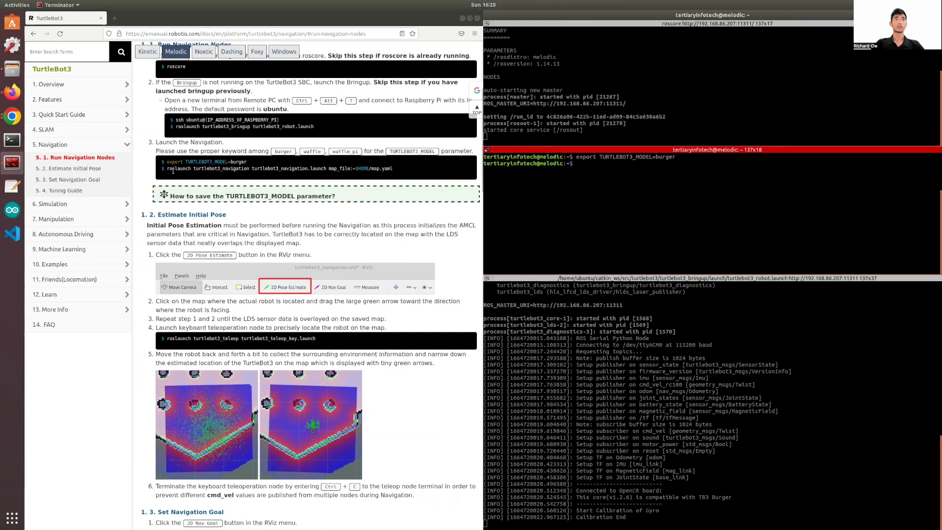
{"action": "left_click_drag", "start_coordinate": [167, 169], "coordinate": [452, 172]}
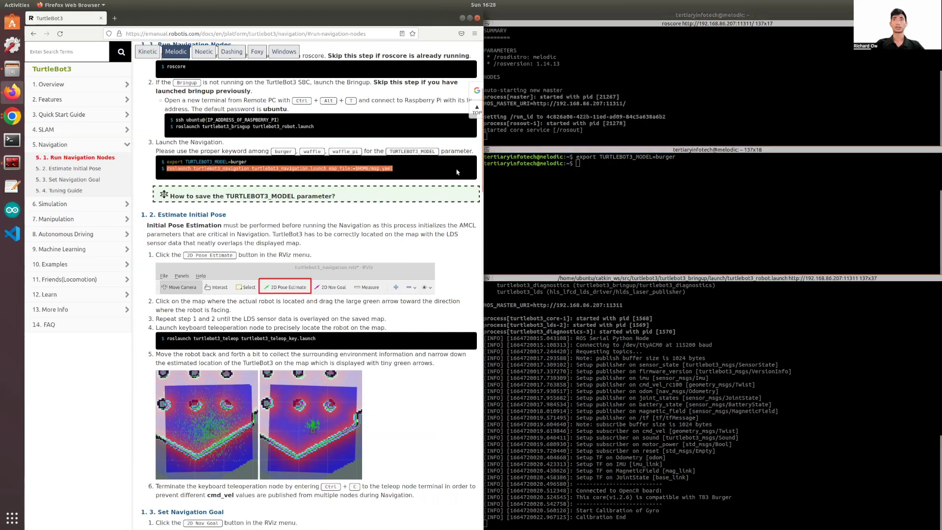
{"action": "left_click", "coordinate": [641, 189]}
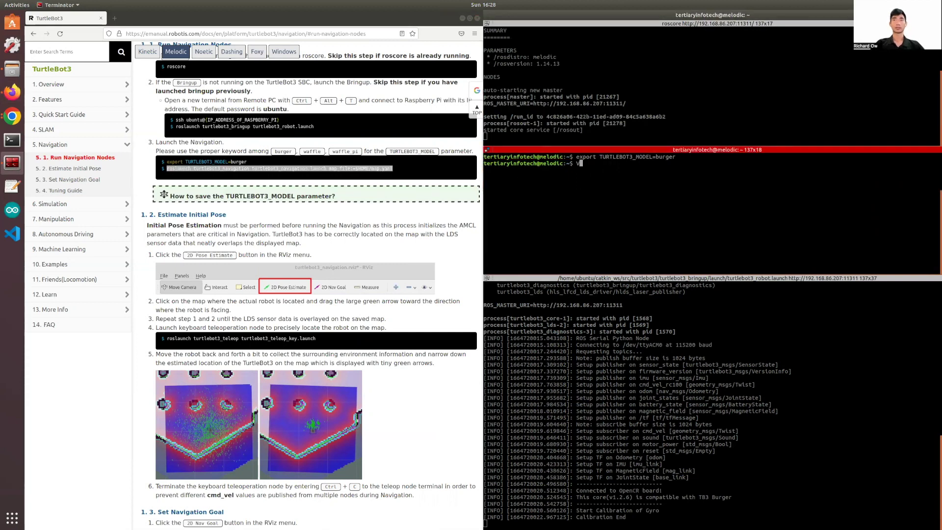
{"action": "key", "text": "BackSpace"}
{"action": "key", "text": "ctrl+shift+v"}
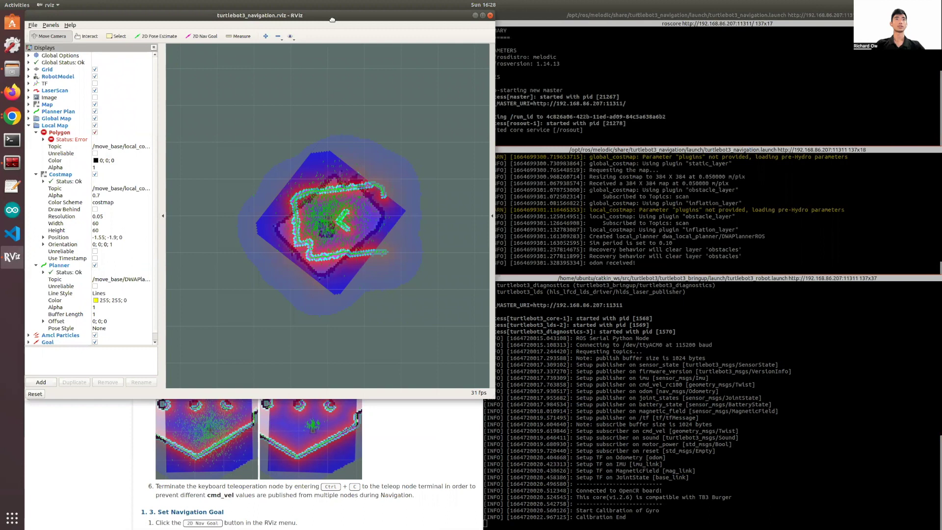
Move RViz off the docs, expand Global Options, and zoom and orbit so the robot points up.
{"action": "left_click_drag", "start_coordinate": [333, 19], "coordinate": [10, 275]}
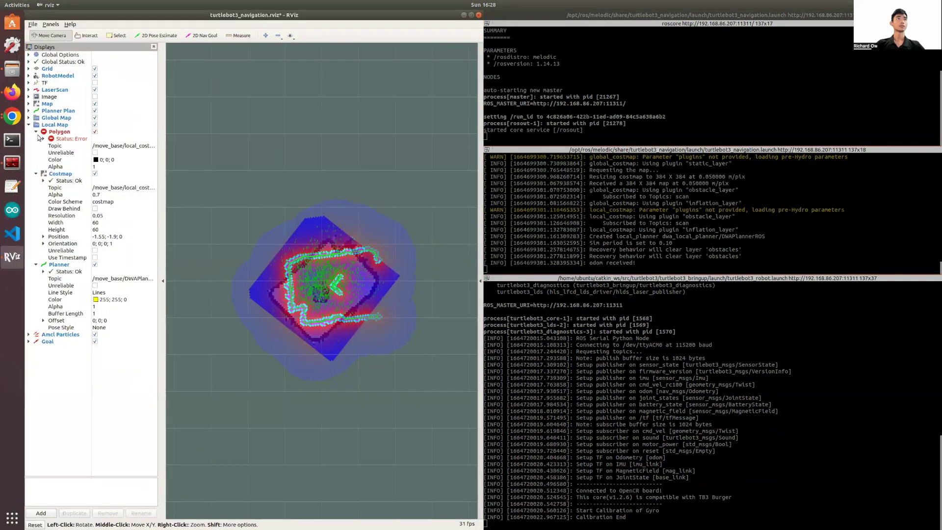
{"action": "left_click", "coordinate": [28, 56]}
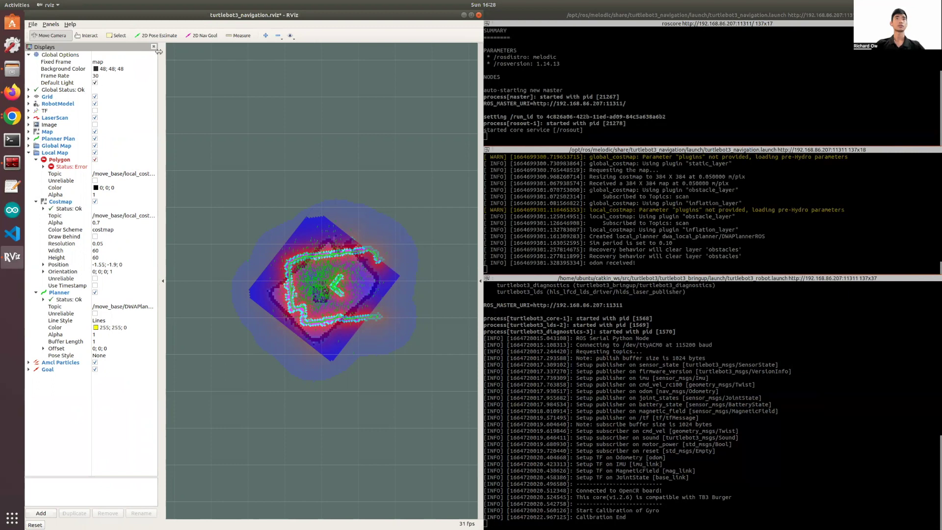
{"action": "scroll", "coordinate": [327, 261], "scroll_direction": "up", "scroll_amount": 5}
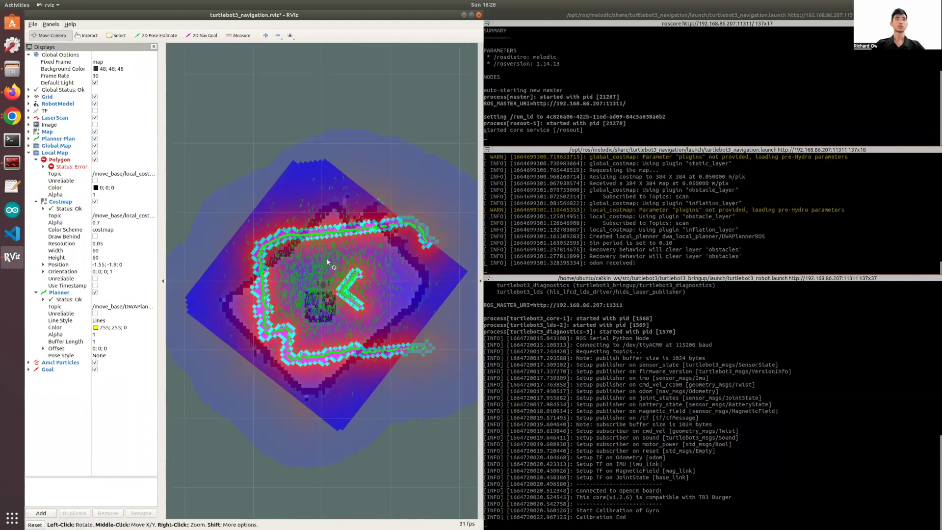
{"action": "left_click_drag", "start_coordinate": [199, 288], "coordinate": [429, 251]}
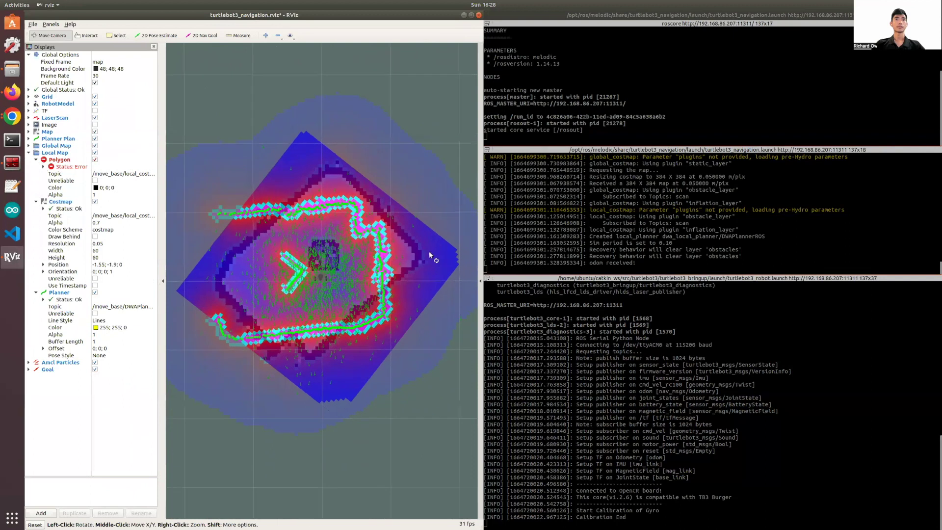
Set the robot's 2D Pose Estimate heading up-left, repeating until the live scan matches the map.
{"action": "left_click", "coordinate": [154, 36]}
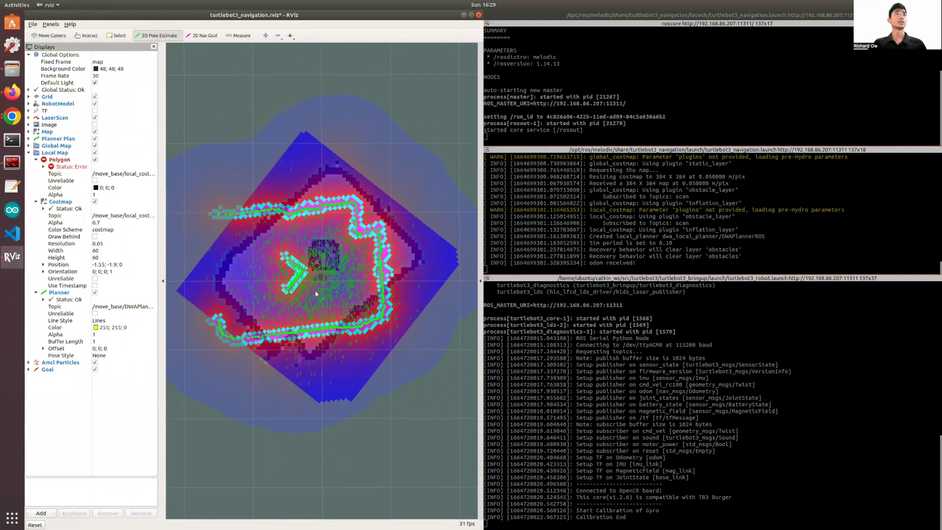
{"action": "left_click_drag", "start_coordinate": [298, 275], "coordinate": [266, 258]}
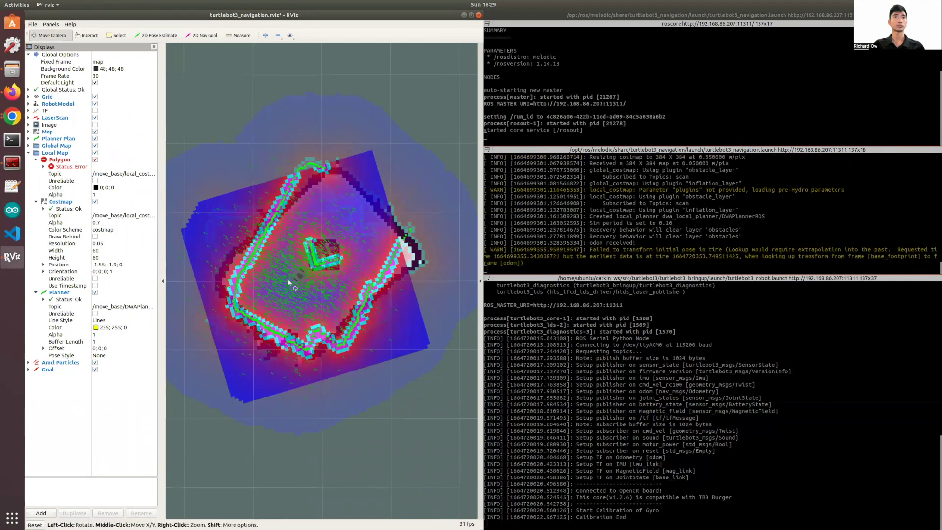
{"action": "left_click_drag", "start_coordinate": [288, 280], "coordinate": [293, 243]}
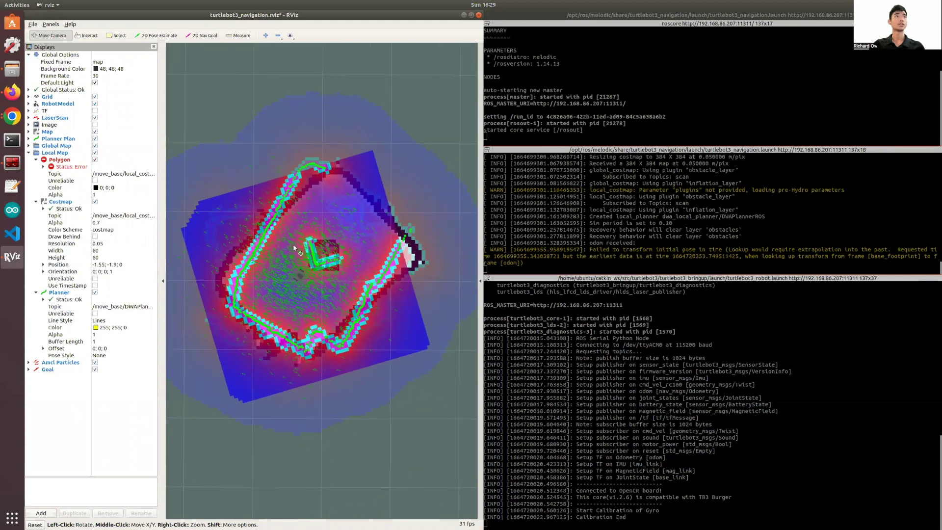
{"action": "left_click", "coordinate": [155, 35]}
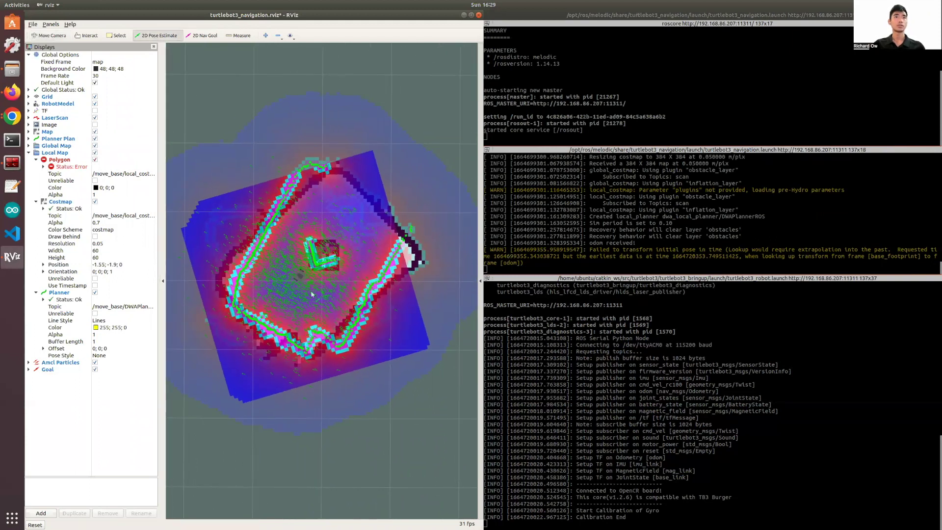
{"action": "left_click_drag", "start_coordinate": [297, 275], "coordinate": [186, 151]}
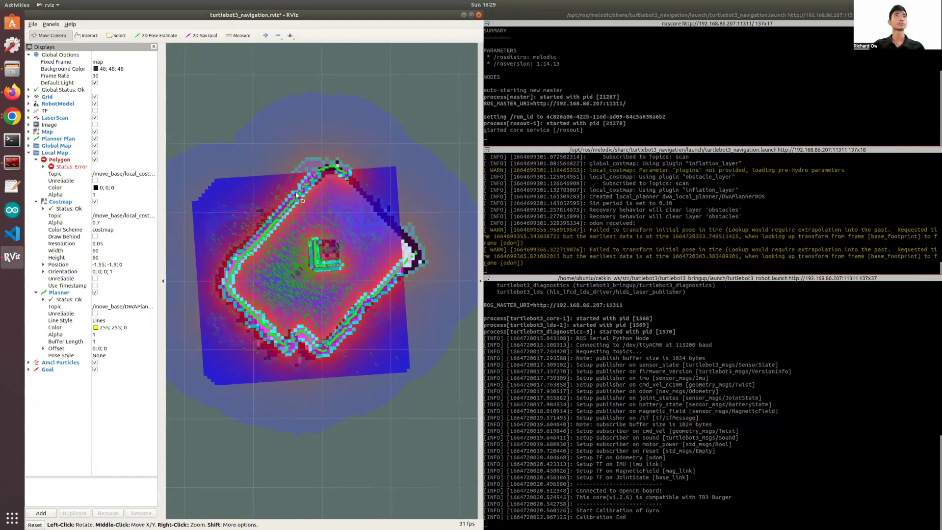
{"action": "left_click", "coordinate": [156, 35]}
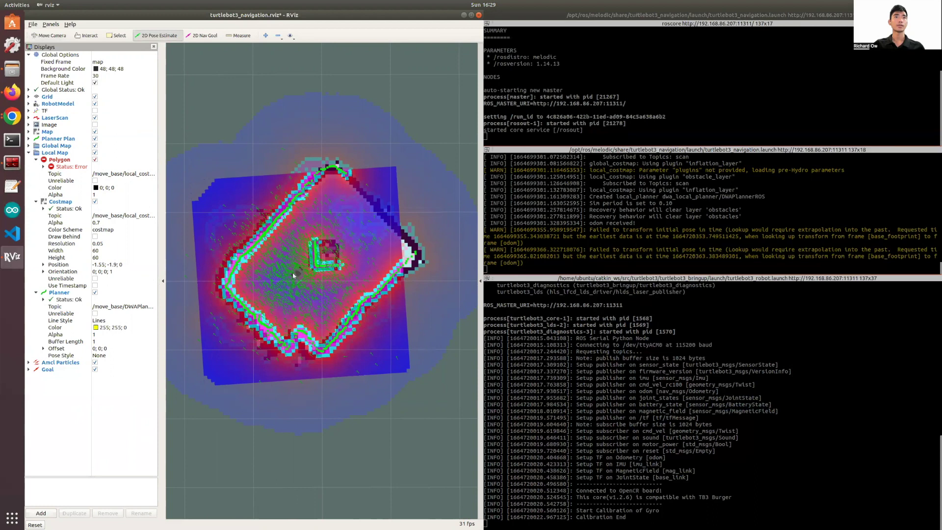
{"action": "left_click_drag", "start_coordinate": [296, 270], "coordinate": [177, 150]}
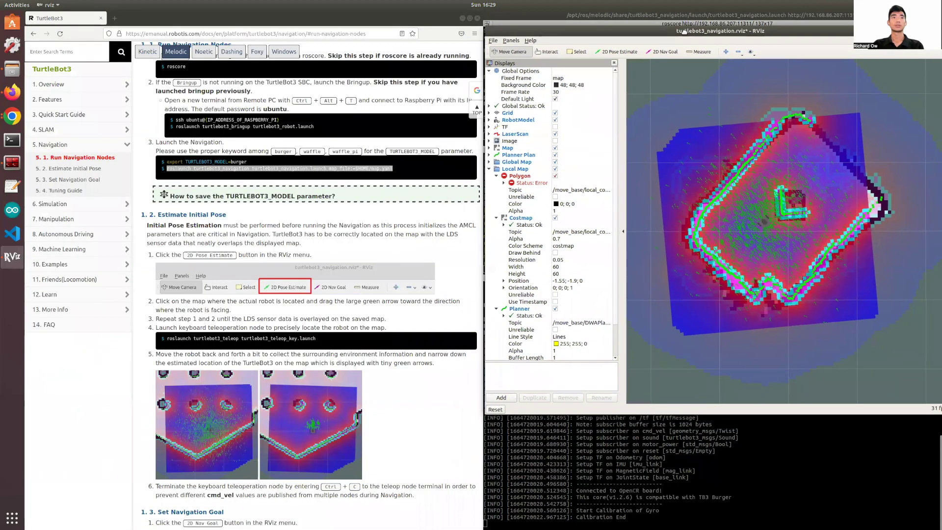
Scroll the e-Manual to Estimate Initial Pose and select the roslaunch turtlebot3_teleop command.
{"action": "left_click", "coordinate": [460, 259]}
{"action": "scroll", "coordinate": [482, 196], "scroll_direction": "down", "scroll_amount": 4}
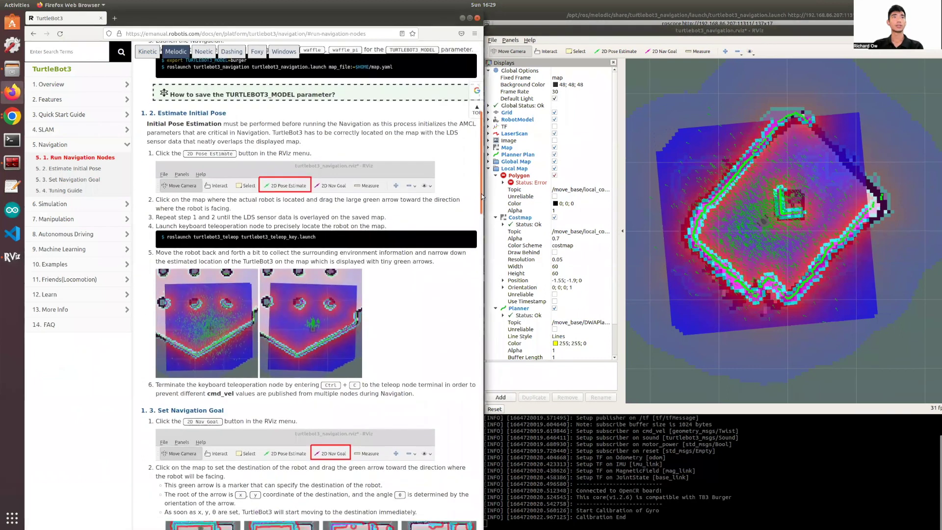
{"action": "scroll", "coordinate": [483, 196], "scroll_direction": "down", "scroll_amount": 1}
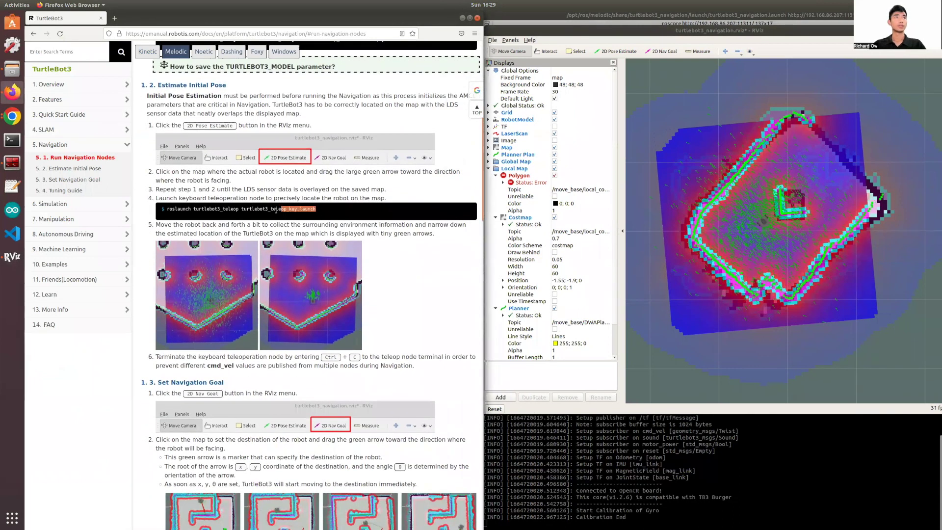
{"action": "triple_click", "coordinate": [167, 208]}
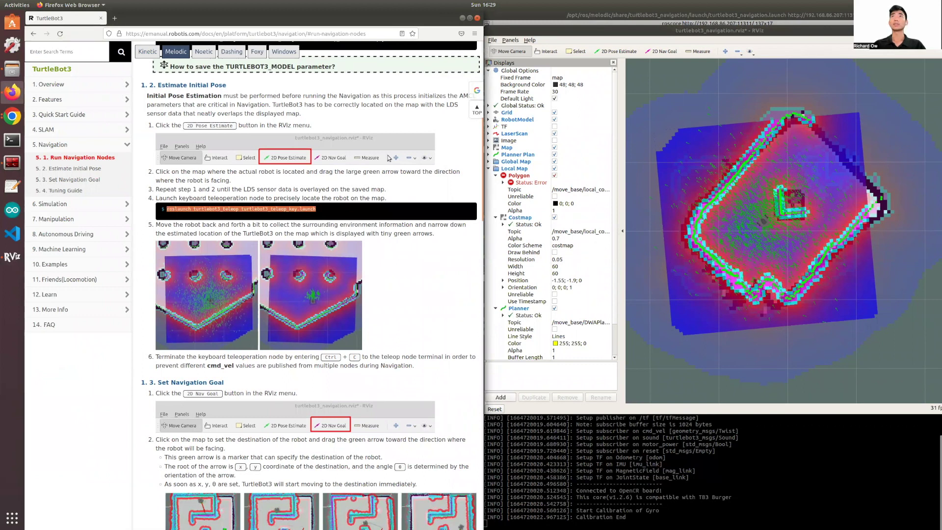
{"action": "left_click_drag", "start_coordinate": [640, 30], "coordinate": [265, 108]}
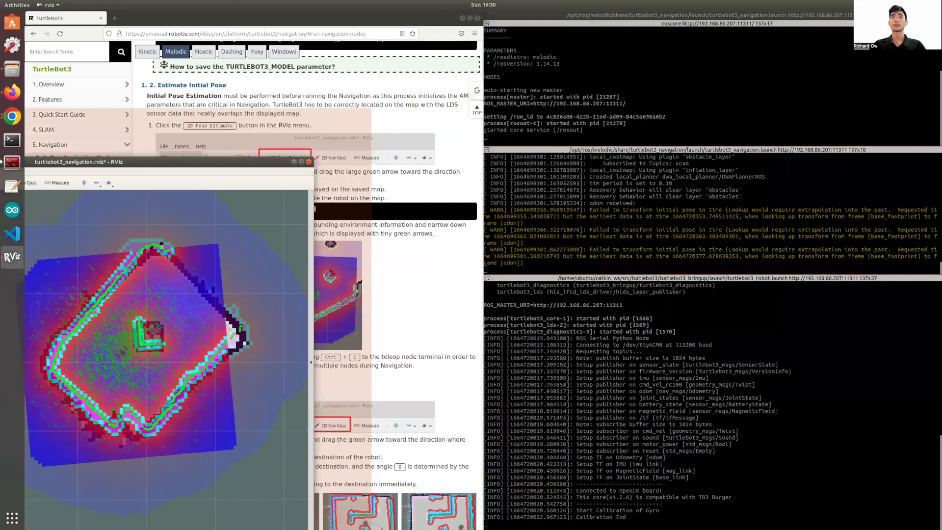
Snap RViz to the left half and split the Terminator pane for a new shell.
{"action": "left_click_drag", "start_coordinate": [1, 161], "coordinate": [2, 161]}
{"action": "right_click", "coordinate": [547, 270]}
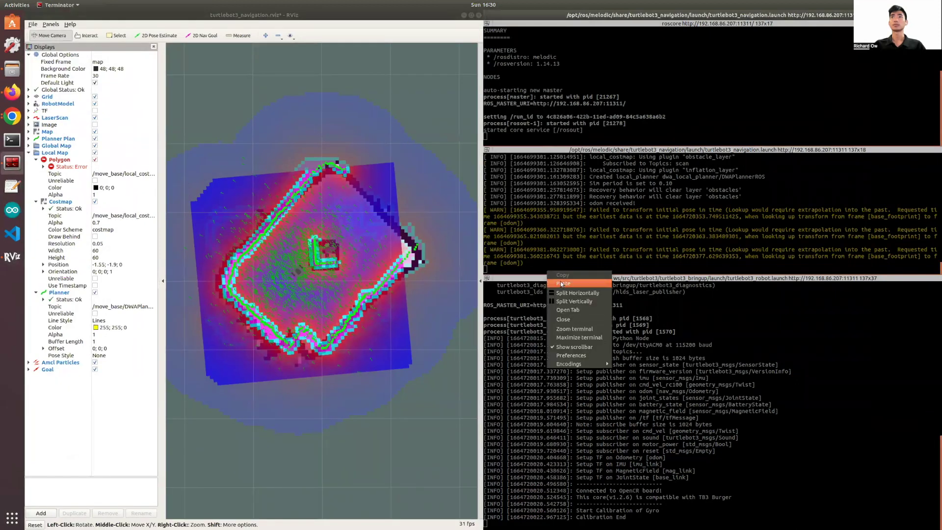
{"action": "left_click", "coordinate": [581, 302]}
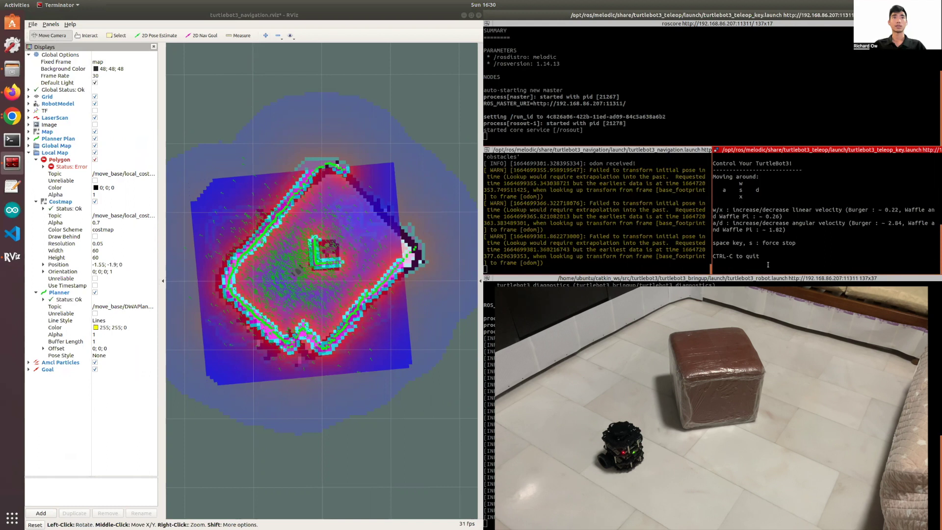
Drive the robot forward with w, weaving right and back straight with d and a.
{"action": "key", "text": "w"}
{"action": "key", "text": "w"}
{"action": "key", "text": "w"}
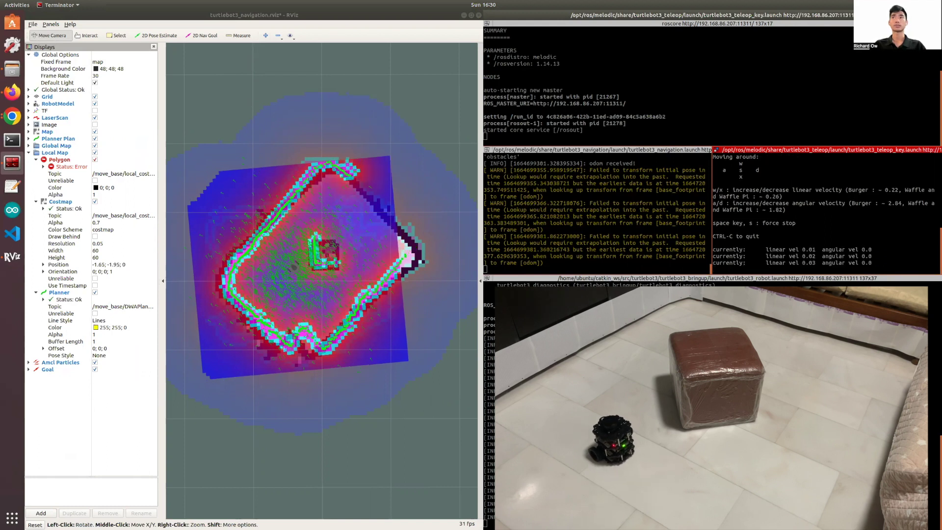
{"action": "key", "text": "d"}
{"action": "key", "text": "d"}
{"action": "key", "text": "d"}
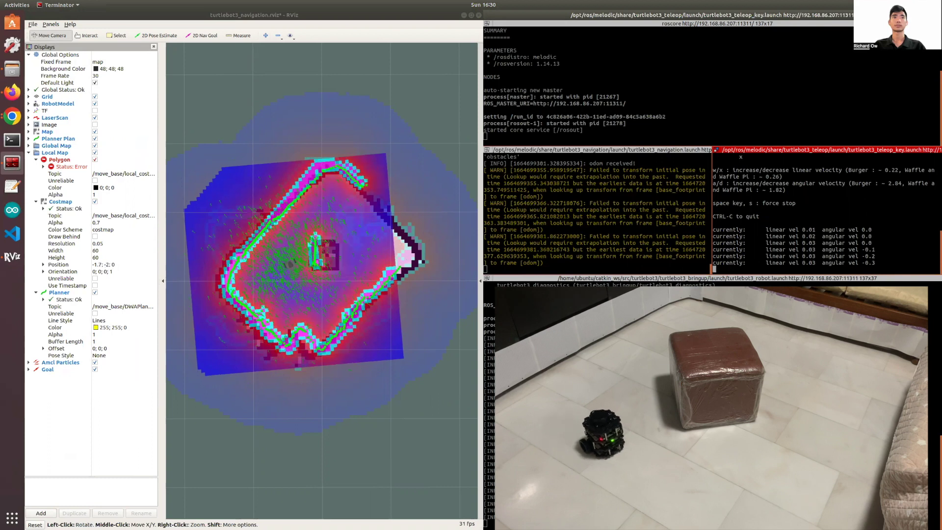
{"action": "key", "text": "a"}
{"action": "key", "text": "a"}
{"action": "key", "text": "a"}
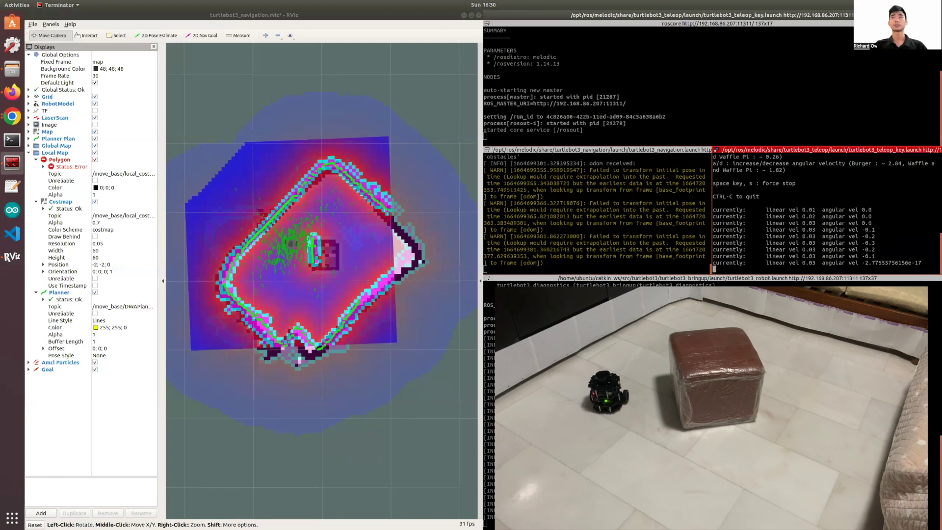
{"action": "key", "text": "d"}
{"action": "key", "text": "d"}
{"action": "key", "text": "d"}
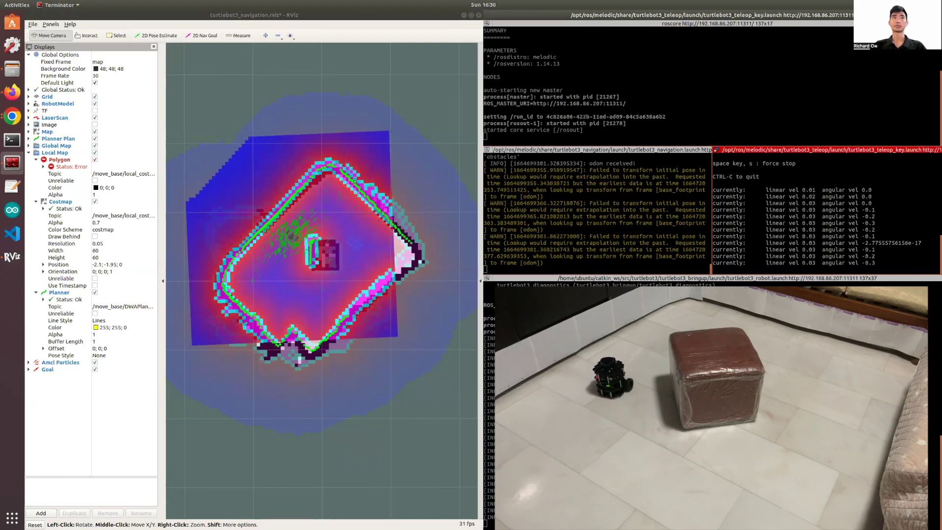
{"action": "key", "text": "a"}
{"action": "key", "text": "a"}
{"action": "key", "text": "a"}
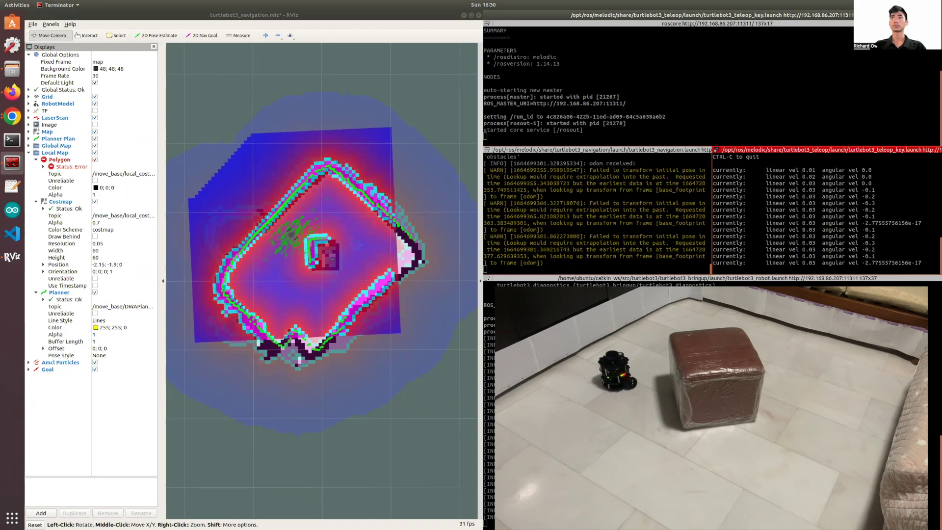
Raise forward speed to 0.1, steer around the box, and stop the robot with s.
{"action": "key", "text": "w"}
{"action": "key", "text": "w"}
{"action": "key", "text": "w"}
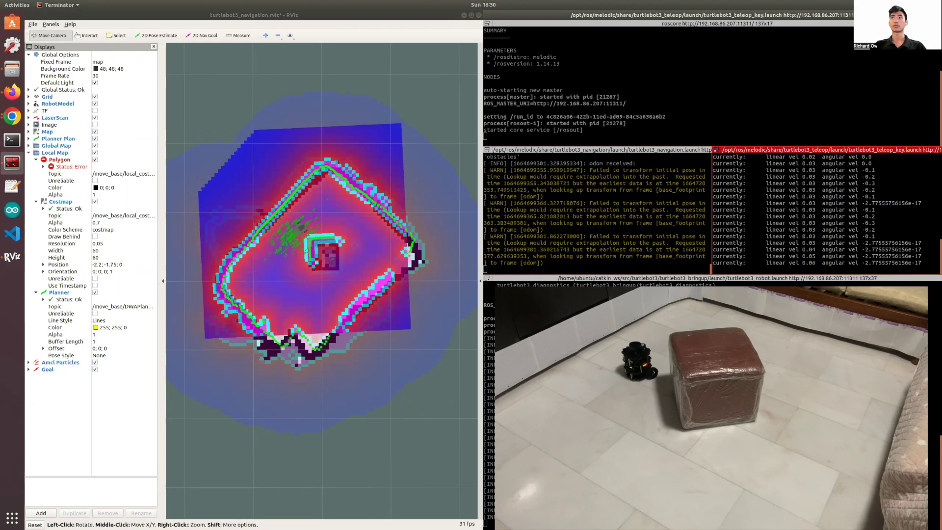
{"action": "key", "text": "w"}
{"action": "key", "text": "w"}
{"action": "key", "text": "w"}
{"action": "key", "text": "w"}
{"action": "key", "text": "a"}
{"action": "key", "text": "a"}
{"action": "key", "text": "a"}
{"action": "key", "text": "a"}
{"action": "key", "text": "a"}
{"action": "key", "text": "a"}
{"action": "key", "text": "d"}
{"action": "key", "text": "a"}
{"action": "key", "text": "a"}
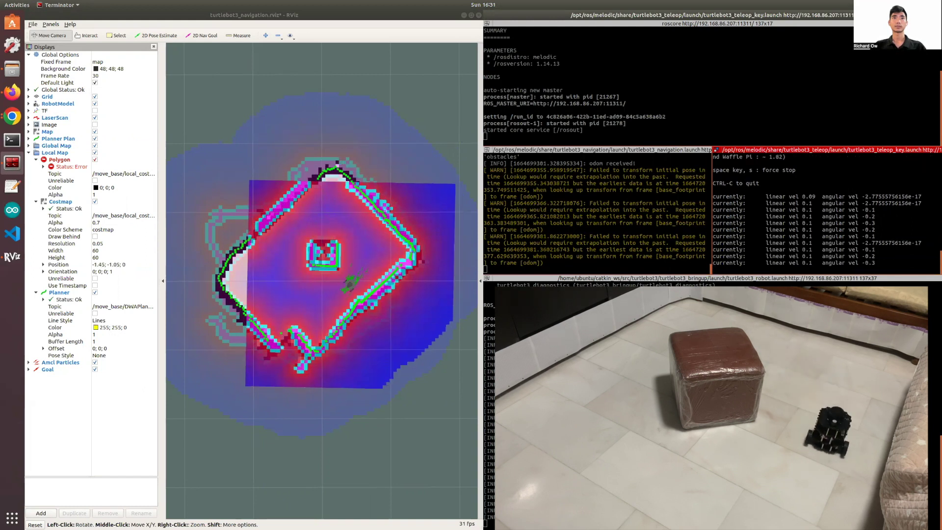
{"action": "key", "text": "d"}
{"action": "key", "text": "d"}
{"action": "key", "text": "d"}
{"action": "key", "text": "d"}
{"action": "key", "text": "s"}
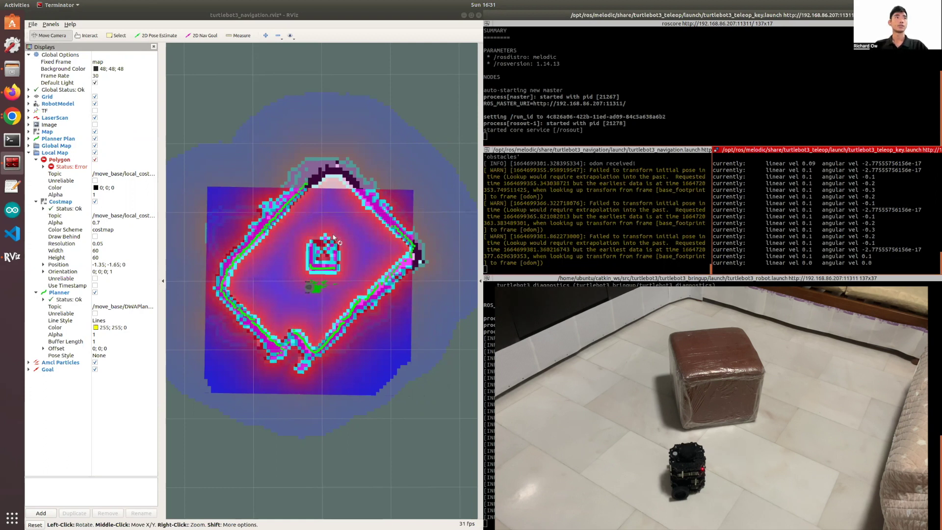
Read the Polygon transform error, then send 2D Nav Goals above the robot and left of centre.
{"action": "left_click", "coordinate": [43, 167]}
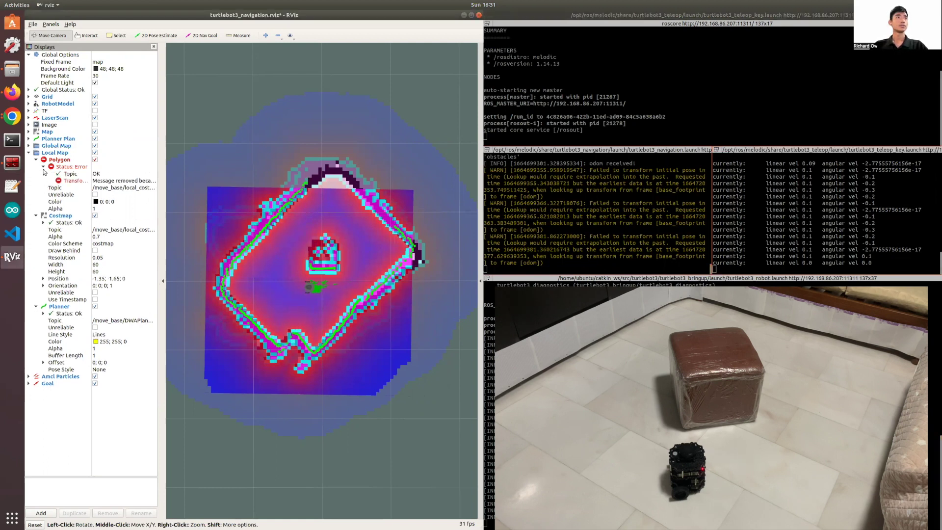
{"action": "left_click", "coordinate": [73, 180]}
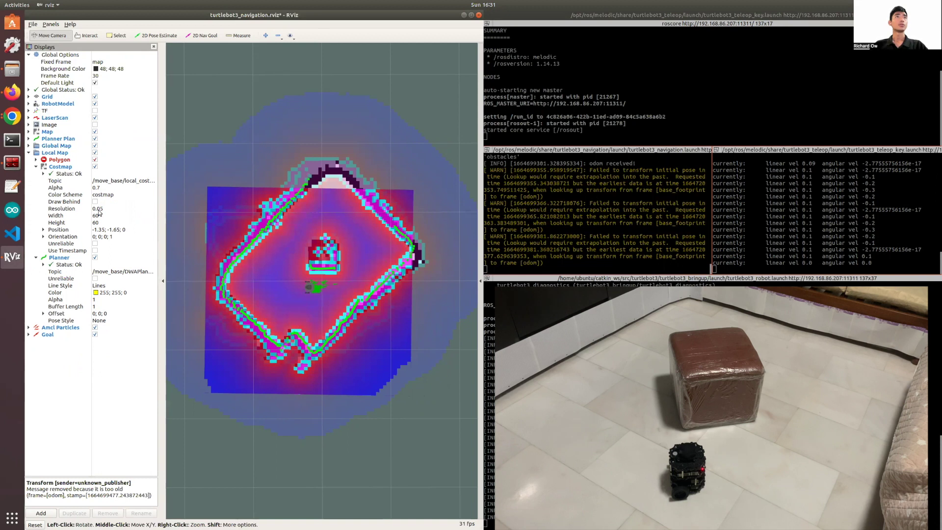
{"action": "left_click", "coordinate": [204, 36]}
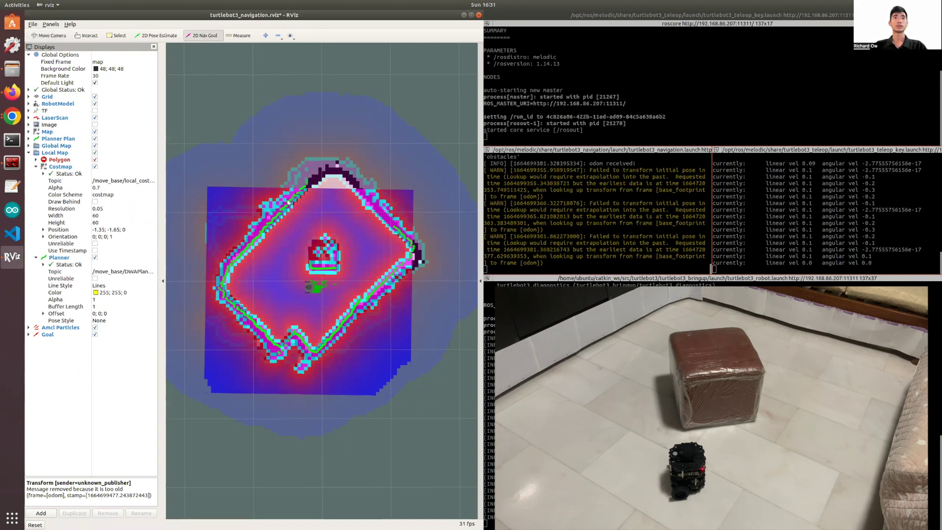
{"action": "left_click_drag", "start_coordinate": [354, 255], "coordinate": [353, 177]}
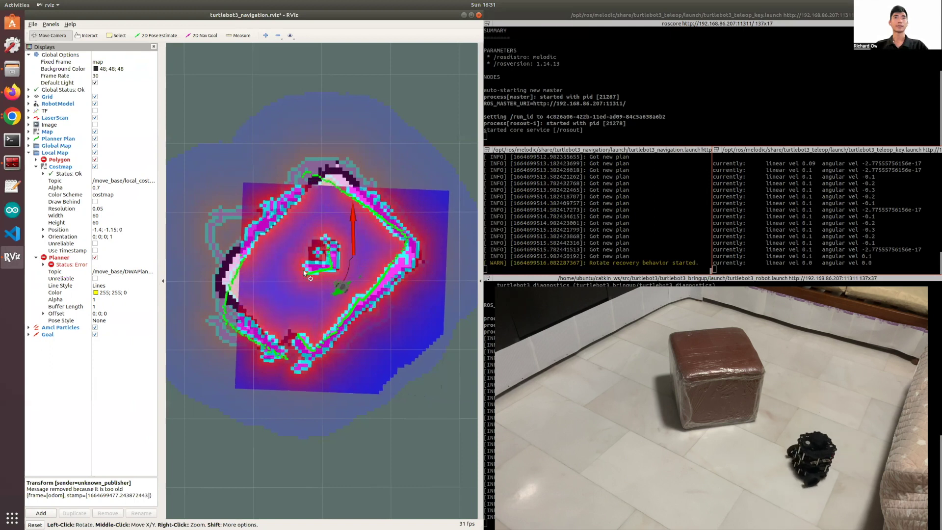
{"action": "left_click", "coordinate": [201, 38]}
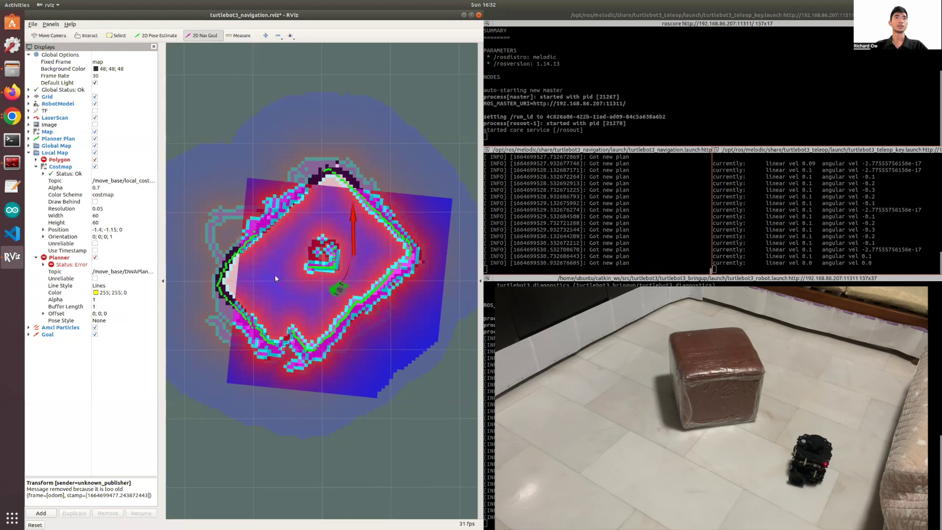
{"action": "left_click_drag", "start_coordinate": [267, 273], "coordinate": [308, 323]}
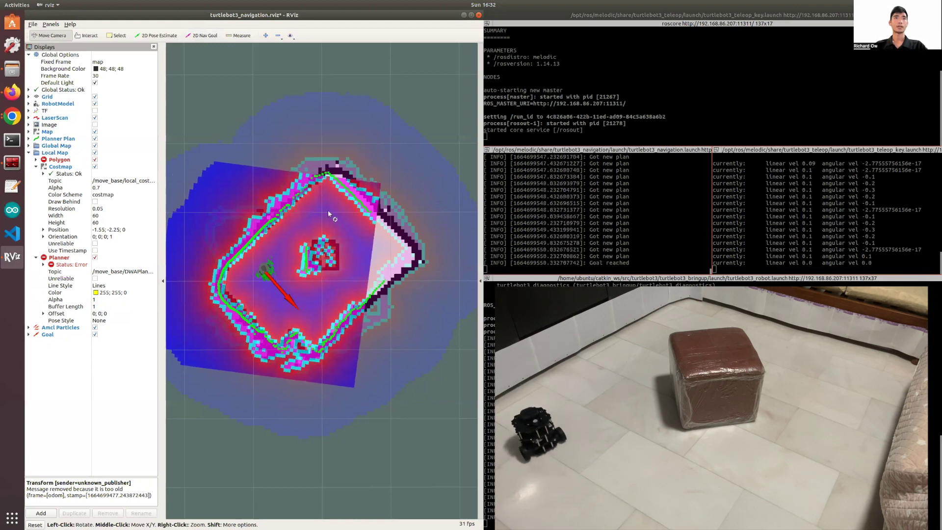
Rotate the view and set a 2D Nav Goal in the upper map facing down-right.
{"action": "mouse_move", "coordinate": [324, 208]}
{"action": "left_mouse_down"}
{"action": "mouse_move", "coordinate": [284, 238]}
{"action": "mouse_move", "coordinate": [323, 212]}
{"action": "left_mouse_up"}
{"action": "left_click", "coordinate": [202, 35]}
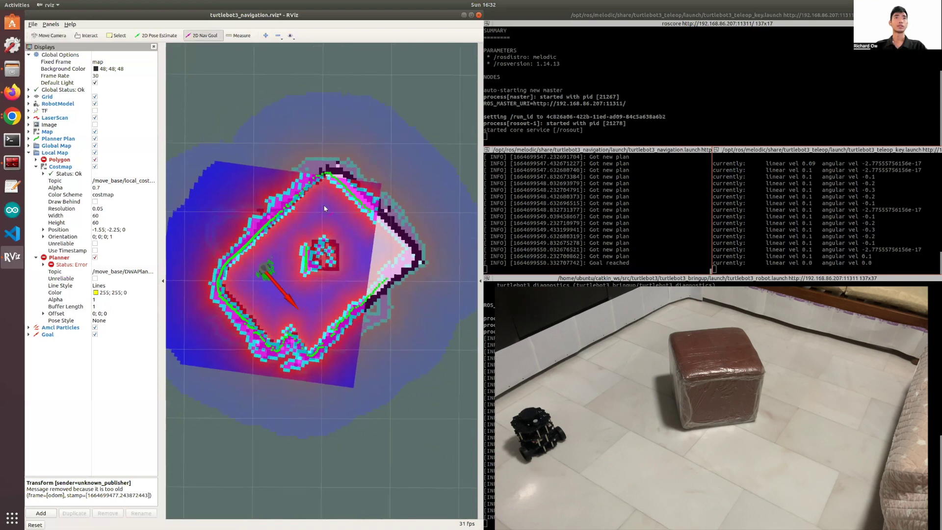
{"action": "left_click_drag", "start_coordinate": [325, 209], "coordinate": [360, 245]}
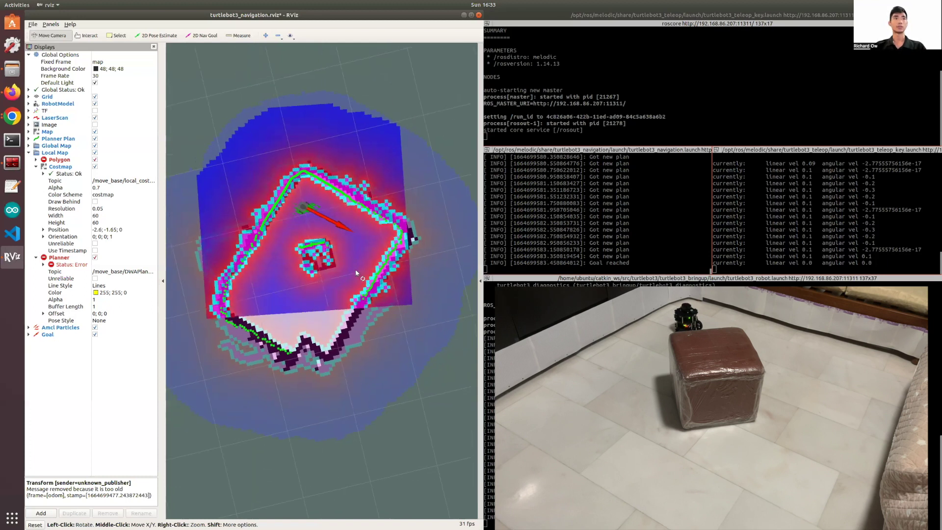
Send goals at map centre, first pointing up, then facing downward using the G shortcut.
{"action": "left_click", "coordinate": [199, 36]}
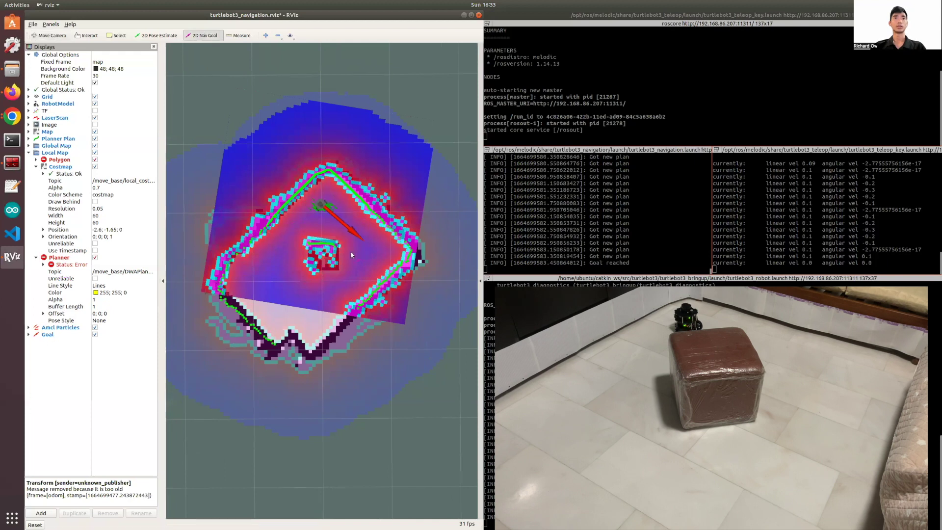
{"action": "left_click_drag", "start_coordinate": [351, 252], "coordinate": [347, 157]}
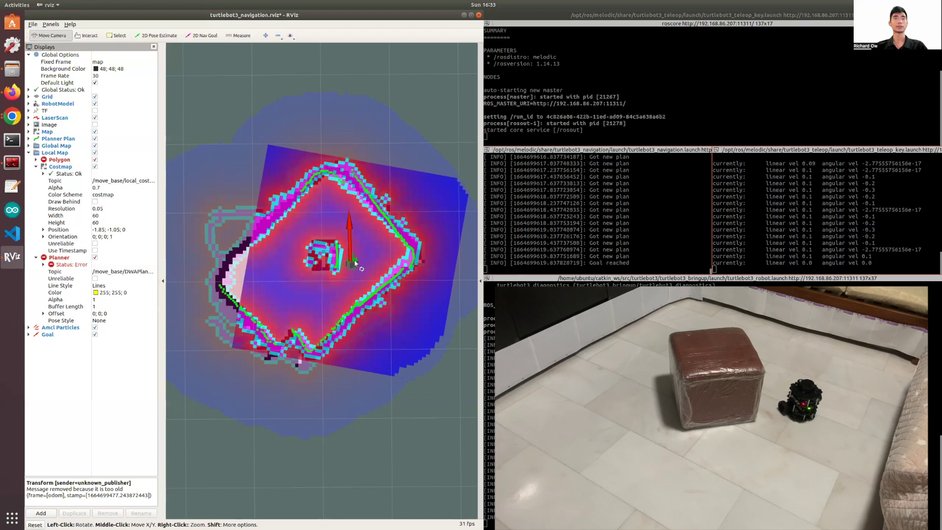
{"action": "key", "text": "g"}
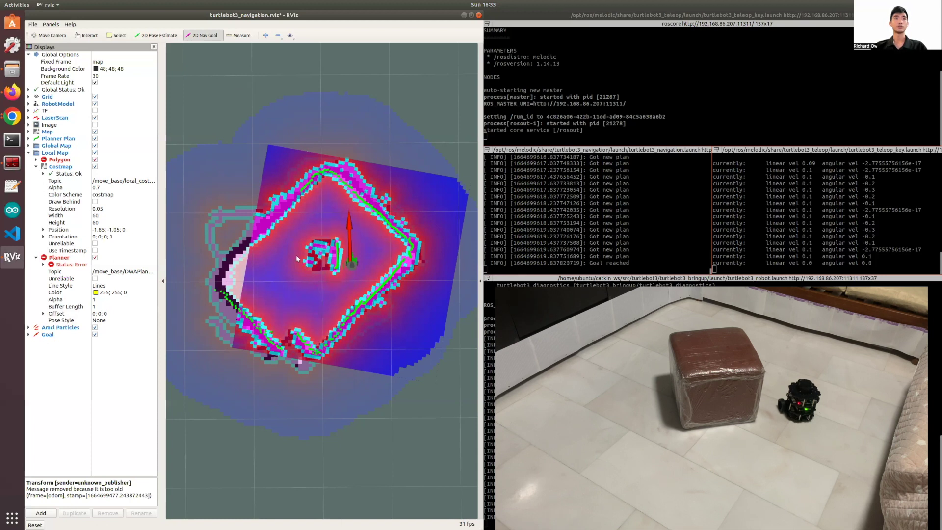
{"action": "left_click_drag", "start_coordinate": [295, 256], "coordinate": [299, 329]}
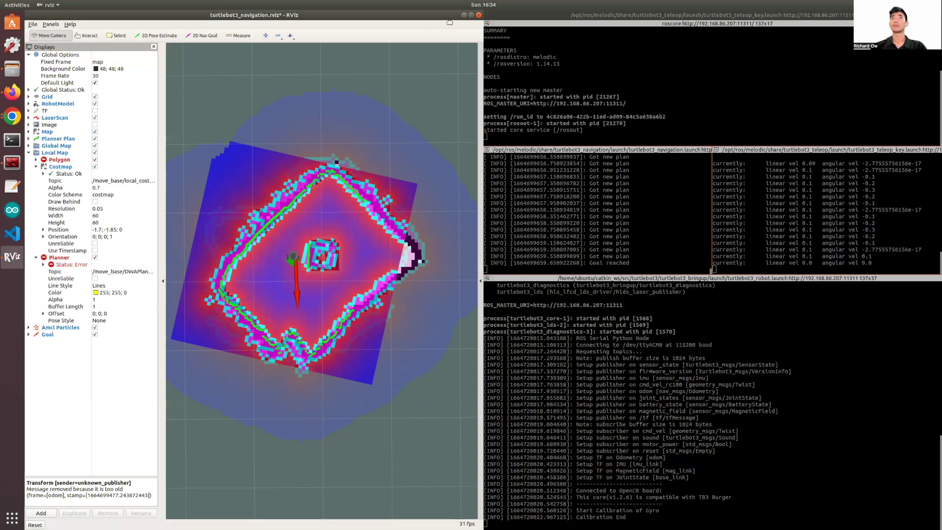
Scroll the e-Manual Tuning Guide down to the sim_time images, then return RViz beside the terminals.
{"action": "left_click_drag", "start_coordinate": [449, 22], "coordinate": [879, 112]}
{"action": "left_click", "coordinate": [378, 313]}
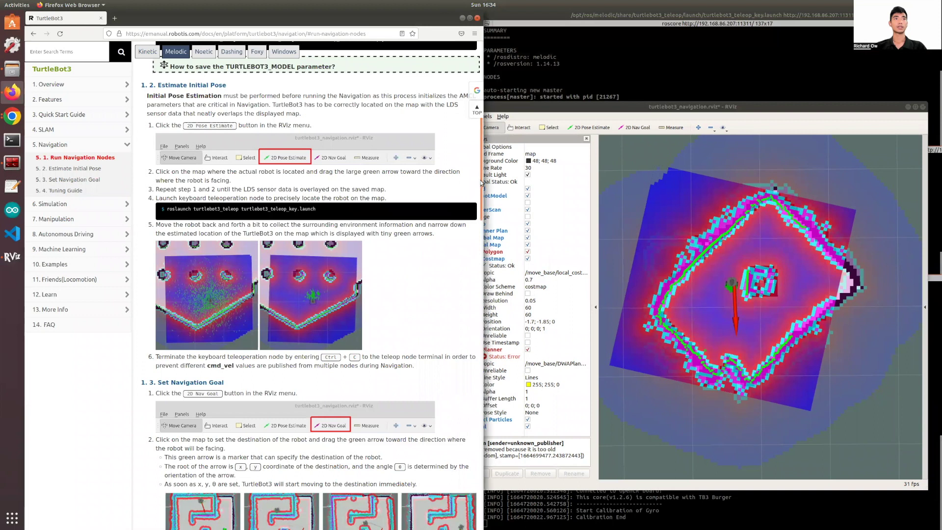
{"action": "left_click_drag", "start_coordinate": [482, 183], "coordinate": [466, 439]}
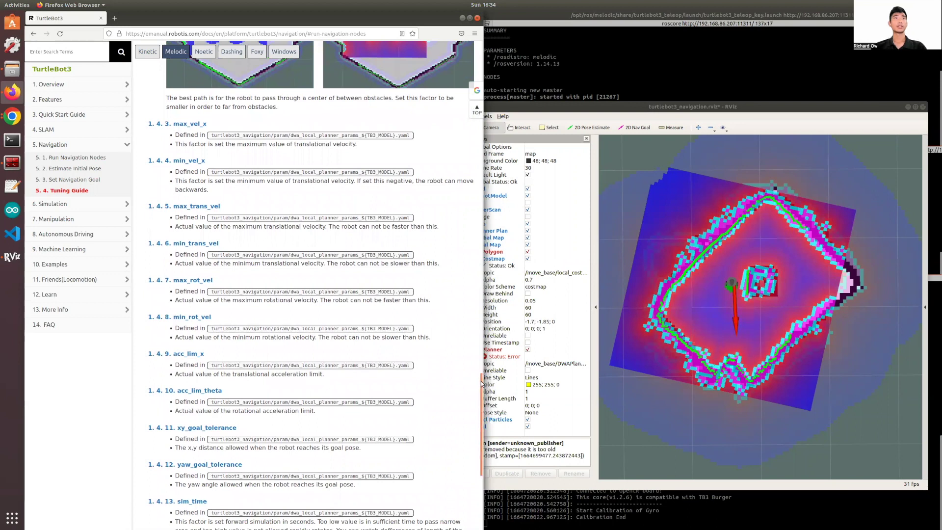
{"action": "left_click_drag", "start_coordinate": [482, 385], "coordinate": [480, 396]}
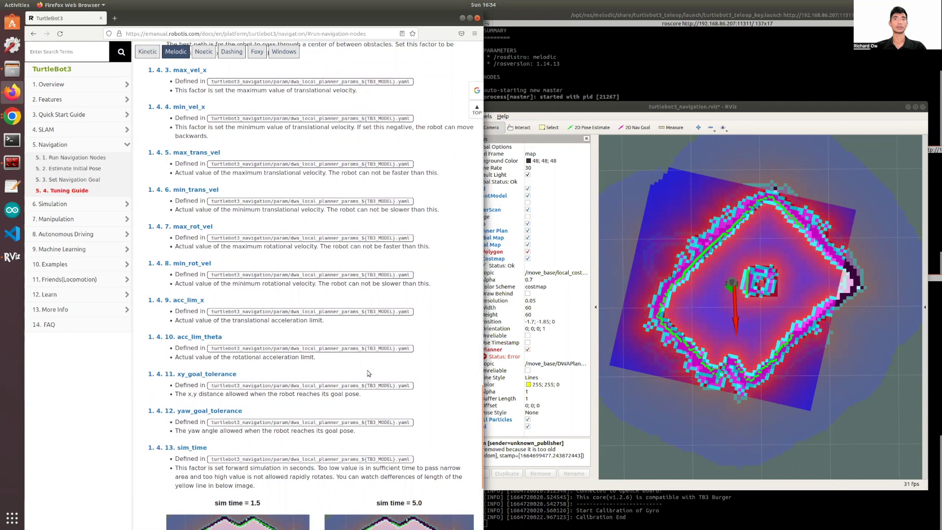
{"action": "left_click_drag", "start_coordinate": [482, 392], "coordinate": [482, 432]}
{"action": "left_click_drag", "start_coordinate": [589, 107], "coordinate": [29, 207]}
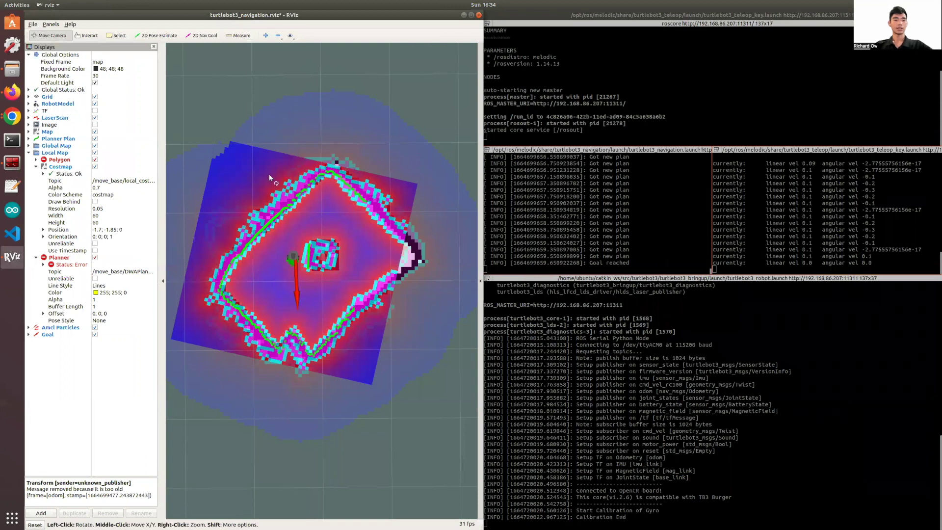